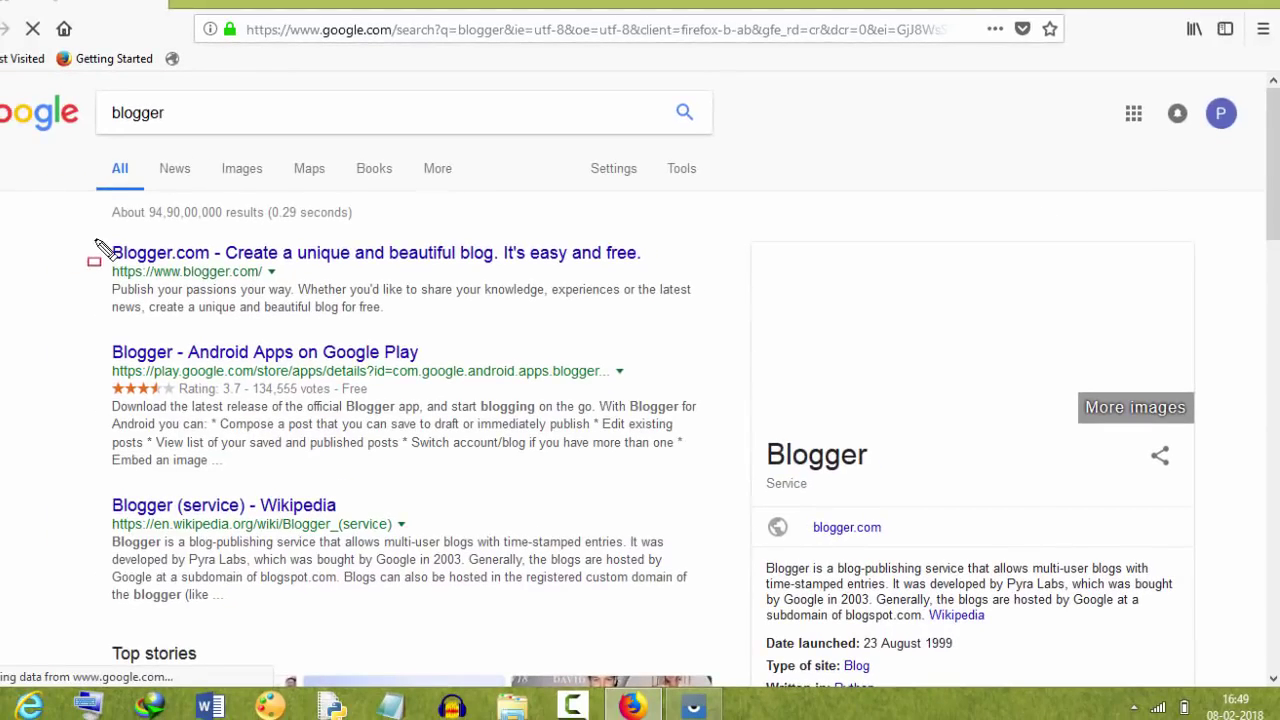
# Step: Open the Blogger.com site from the search results and start creating a blog
pyautogui.moveTo(94, 238)
pyautogui.mouseDown()
pyautogui.moveTo(300, 304)
pyautogui.moveTo(636, 310)
pyautogui.mouseUp()
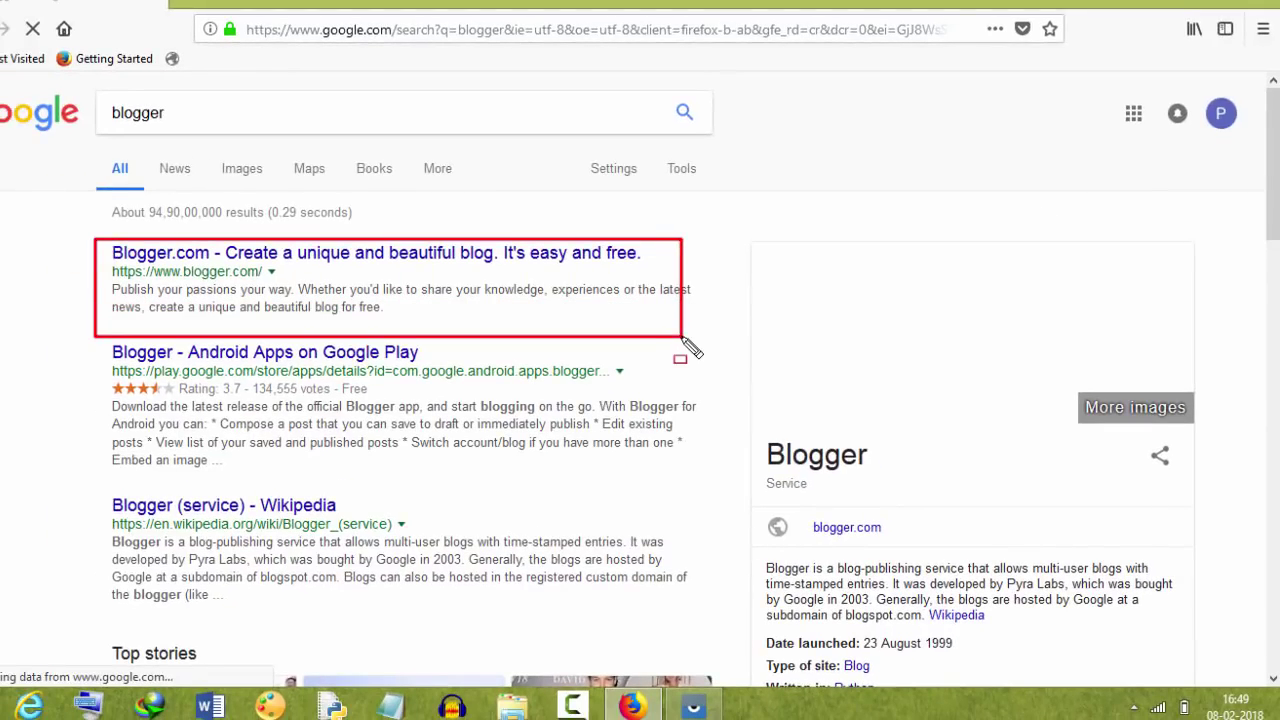
pyautogui.press('Escape')
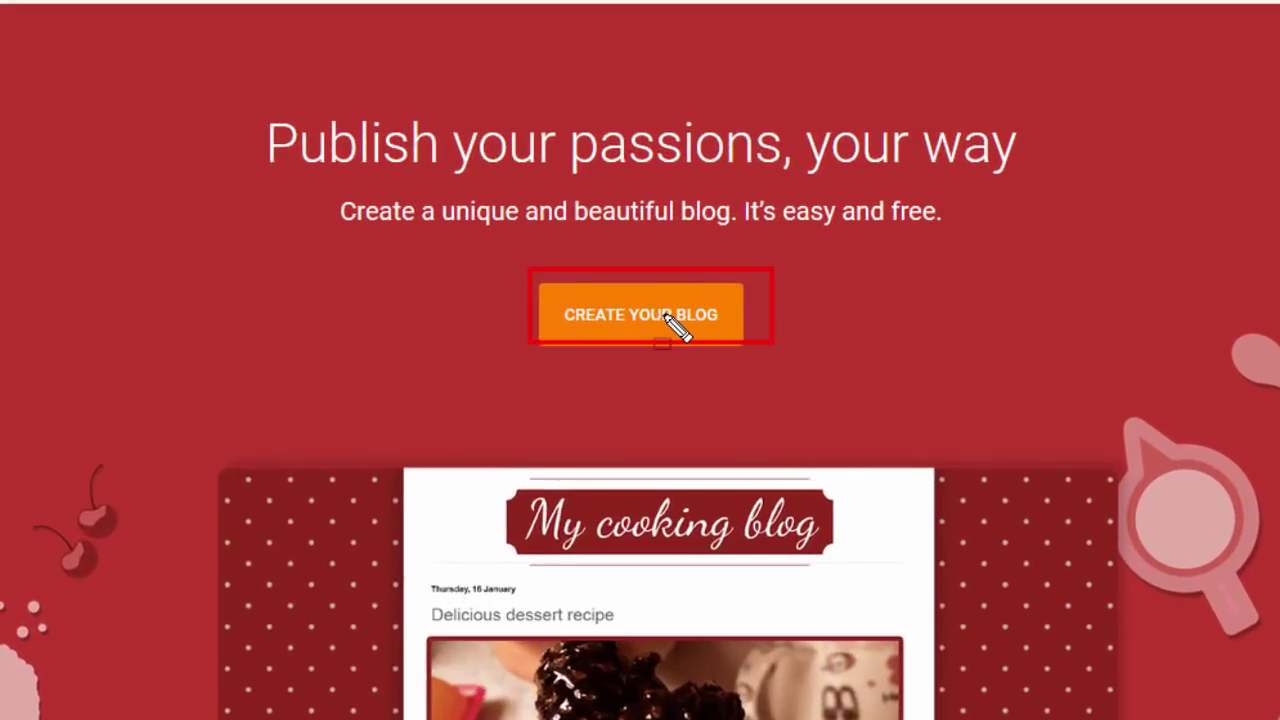
pyautogui.click(667, 322)
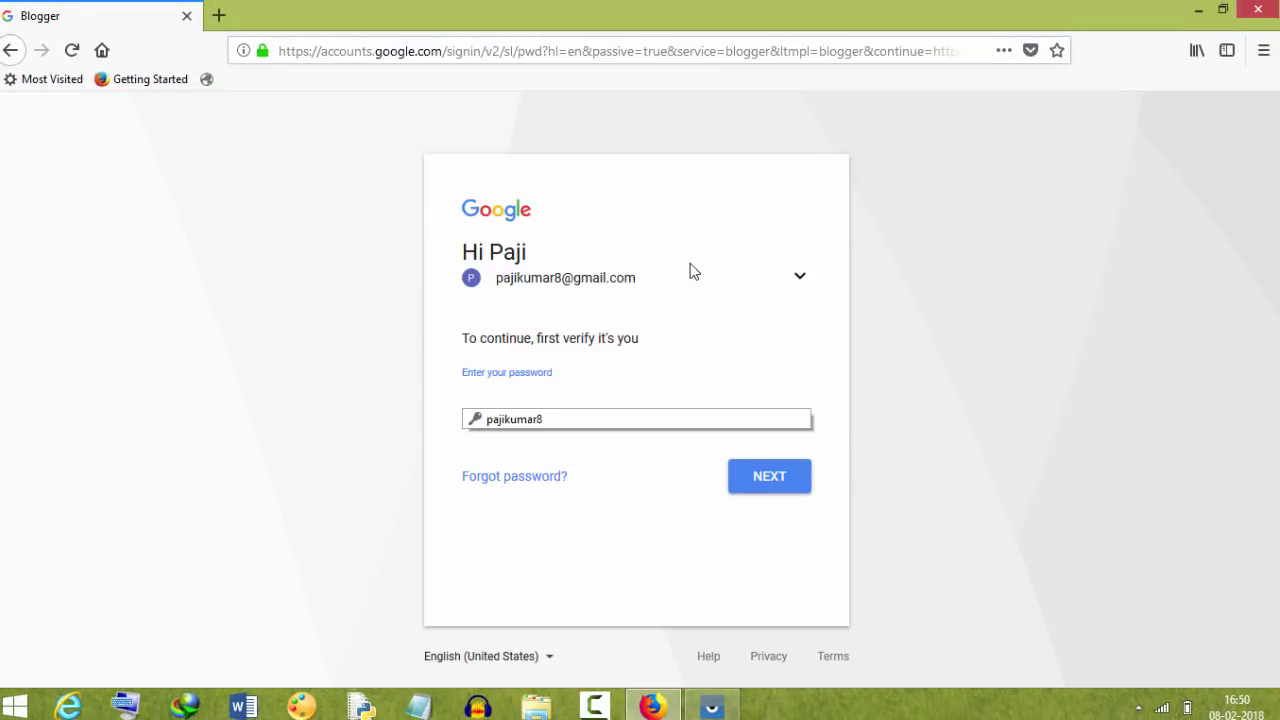
# Step: Sign in to the Google account with its stored password and decline saving the login in the browser
pyautogui.click(557, 424)
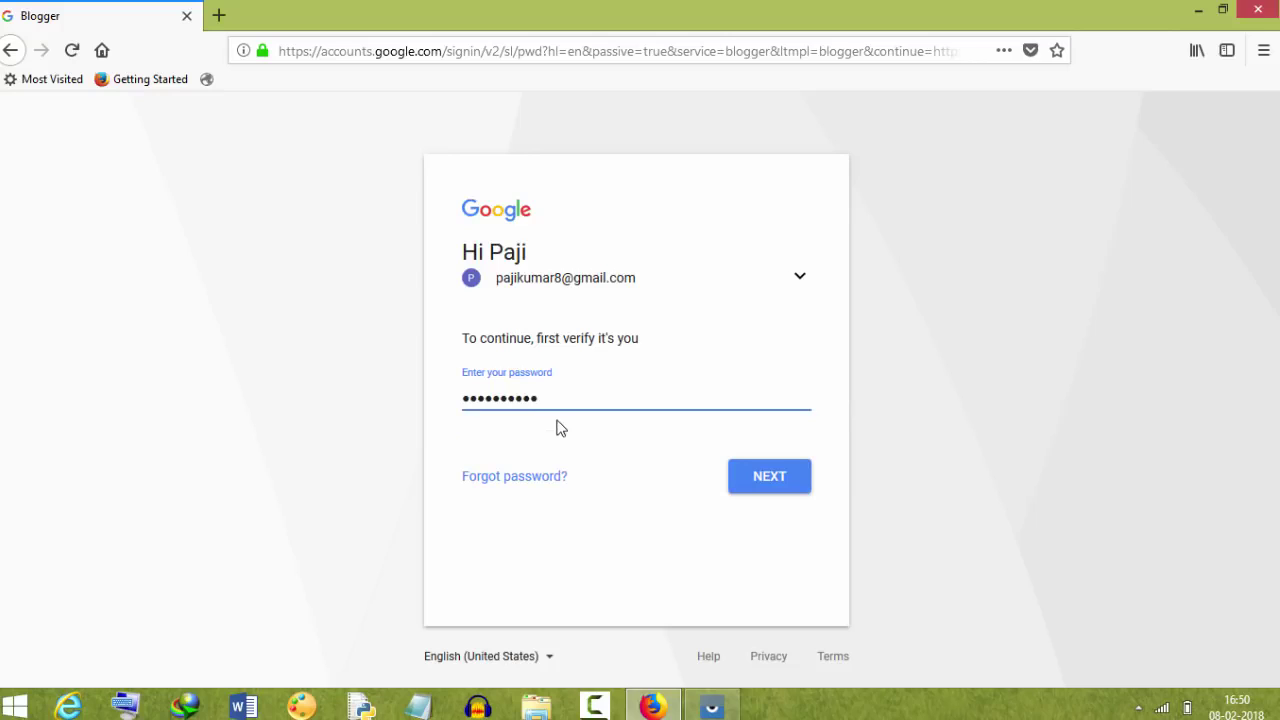
pyautogui.click(789, 477)
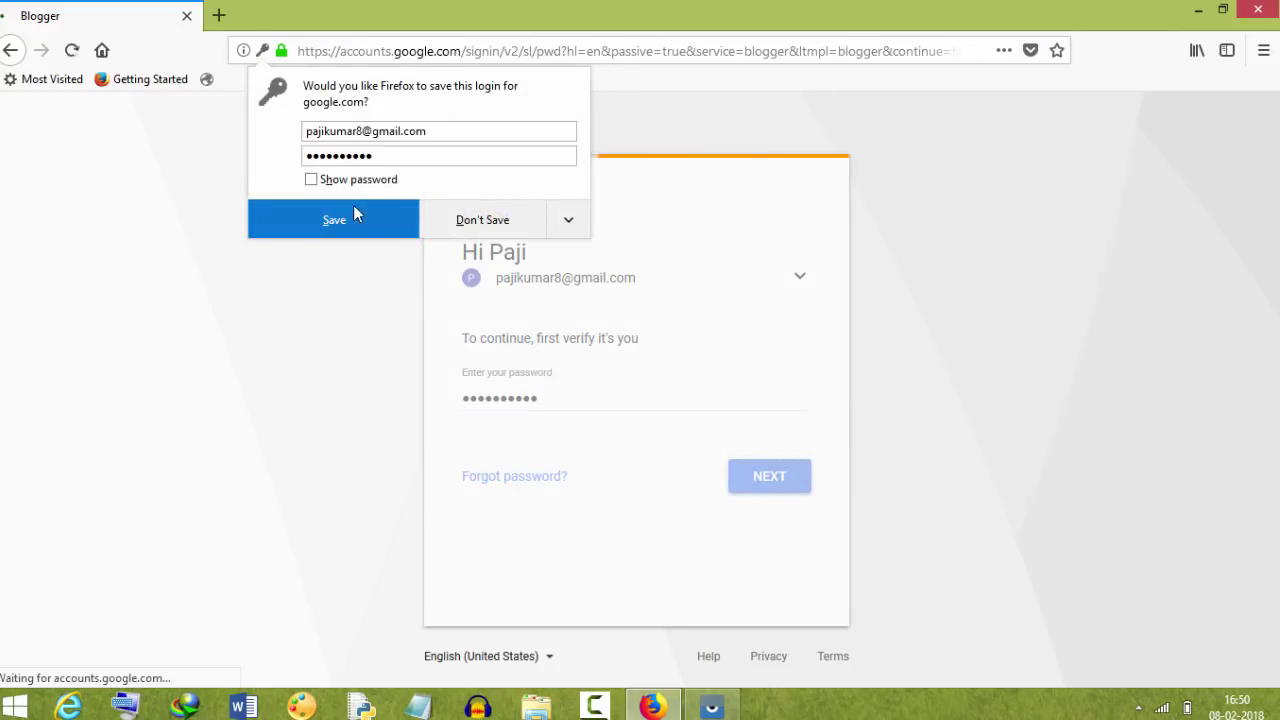
pyautogui.click(523, 212)
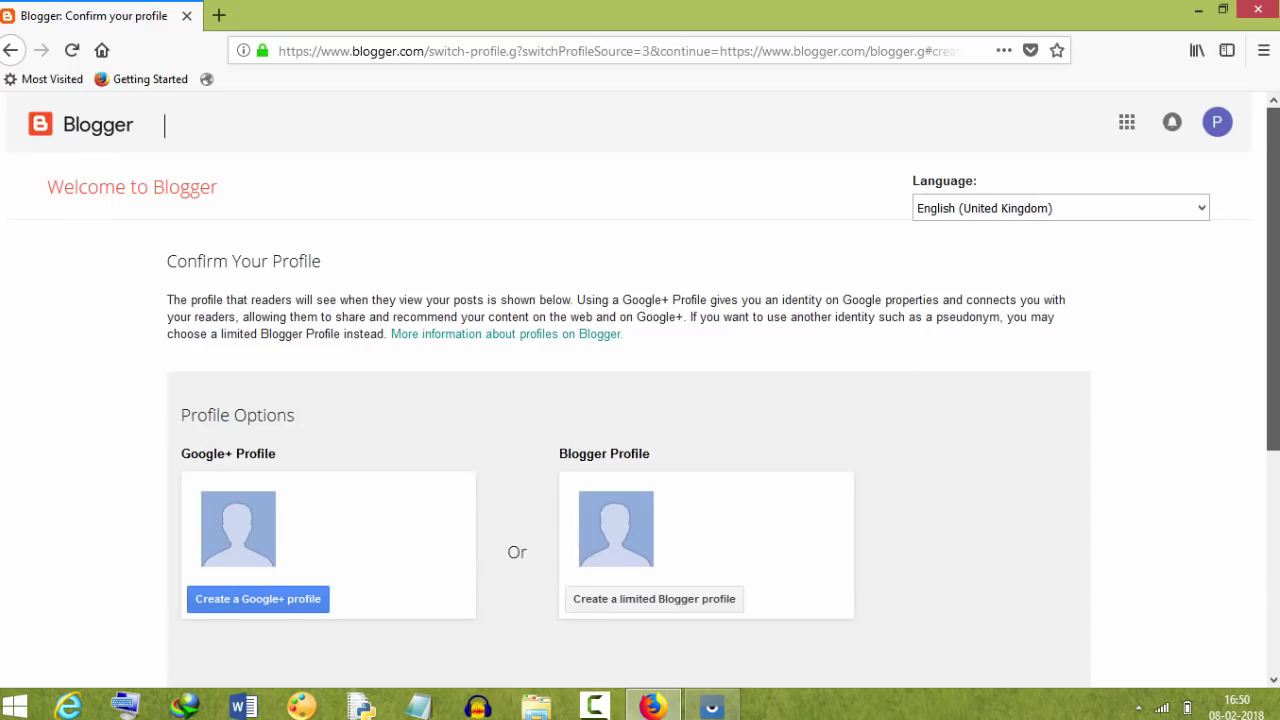
# Step: Review the profile options and choose to create a limited Blogger profile
pyautogui.moveTo(1272, 175); pyautogui.dragTo(1240, 407)
pyautogui.scroll(5, 1240, 407)
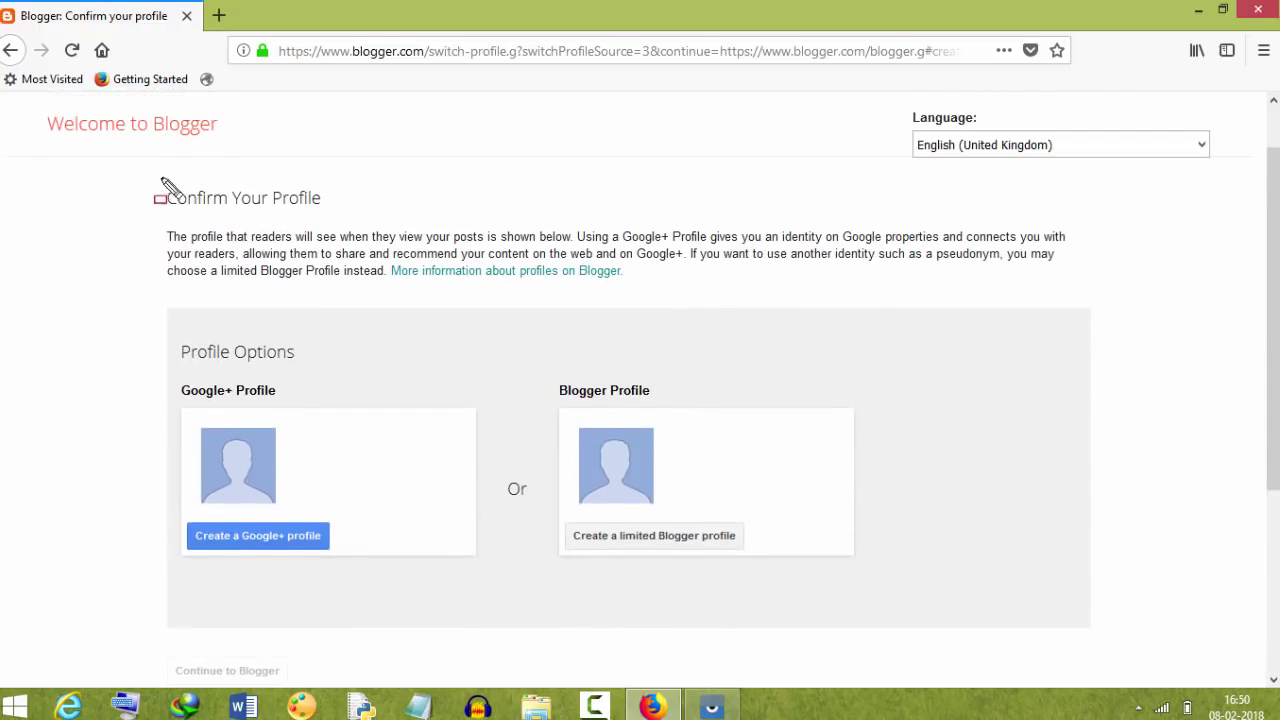
pyautogui.moveTo(158, 178)
pyautogui.mouseDown()
pyautogui.moveTo(209, 217)
pyautogui.moveTo(340, 234)
pyautogui.moveTo(359, 222)
pyautogui.mouseUp()
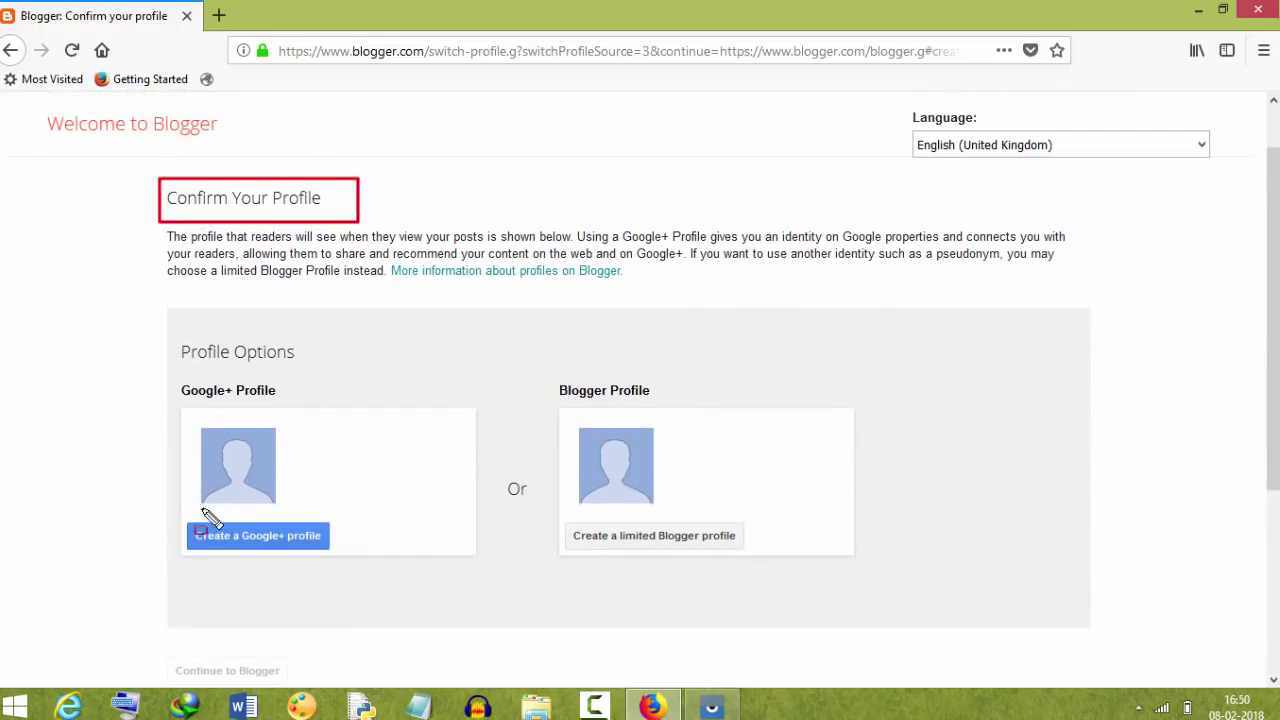
pyautogui.moveTo(214, 530); pyautogui.dragTo(339, 555)
pyautogui.moveTo(568, 526); pyautogui.dragTo(760, 552)
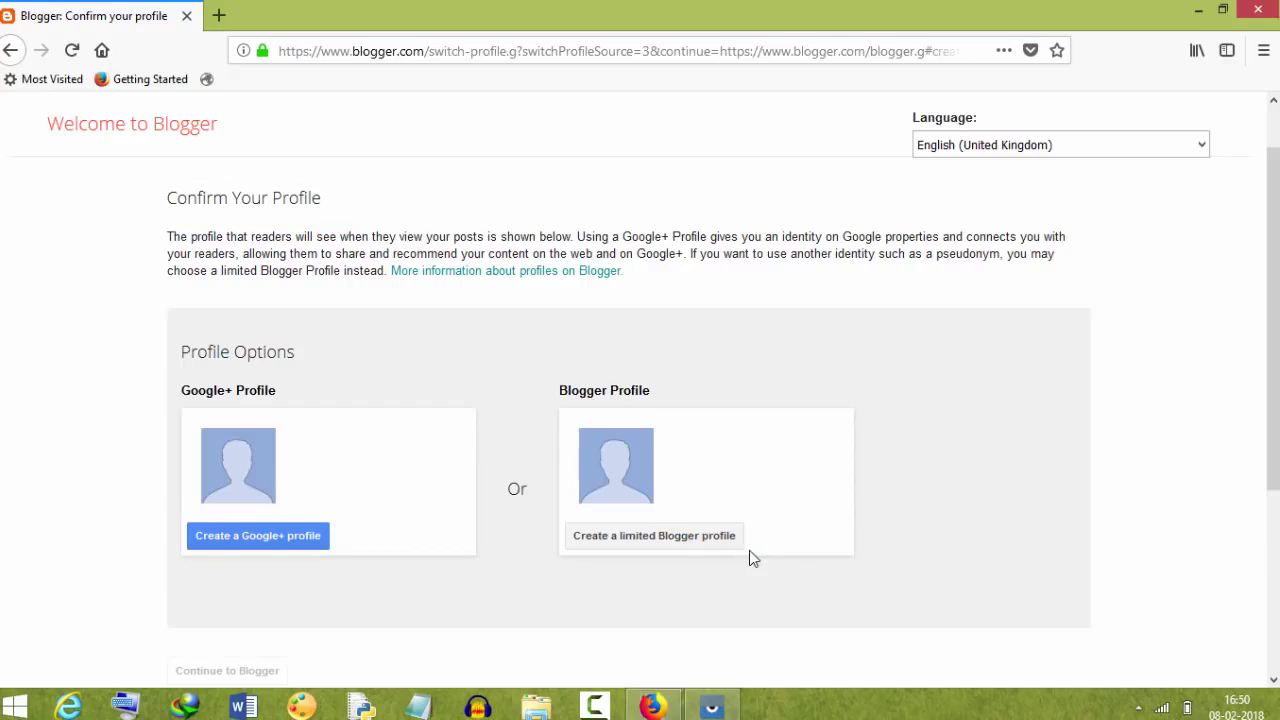
pyautogui.click(700, 543)
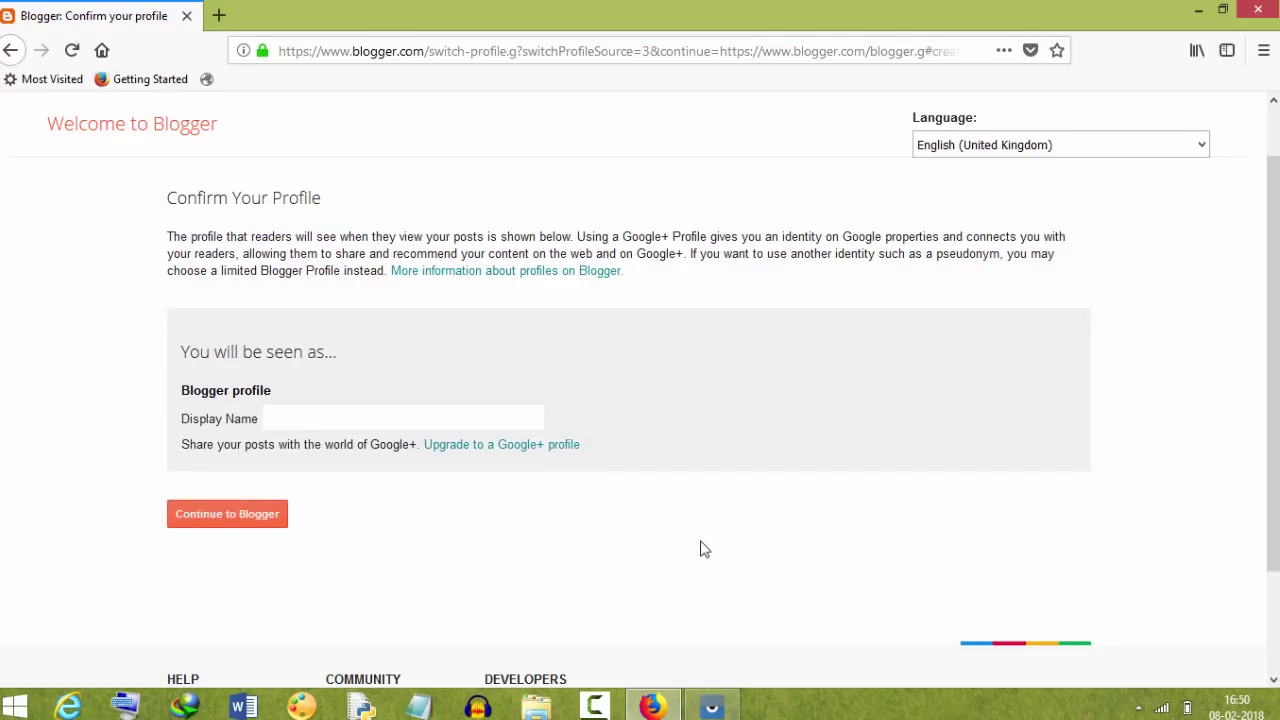
# Step: Set the Blogger profile's display name to Techexample and continue to Blogger
pyautogui.click(347, 419)
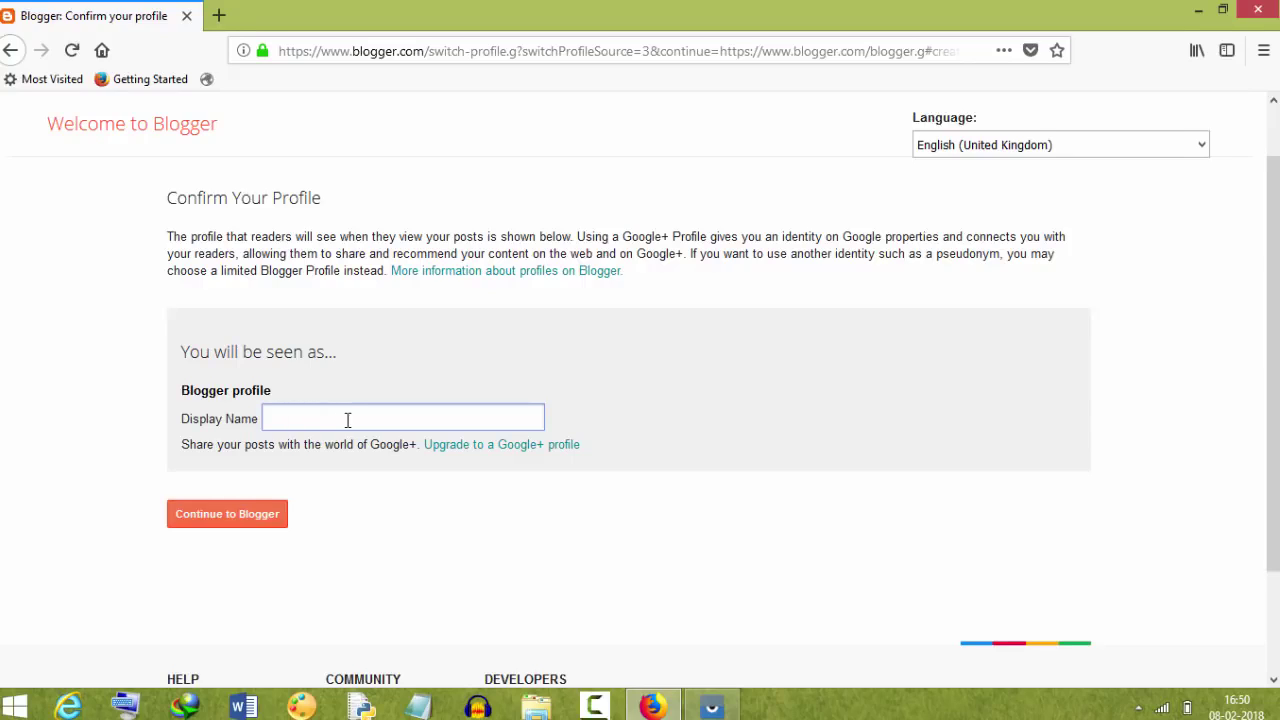
pyautogui.write('Techexample')
pyautogui.moveTo(163, 495); pyautogui.dragTo(291, 549)
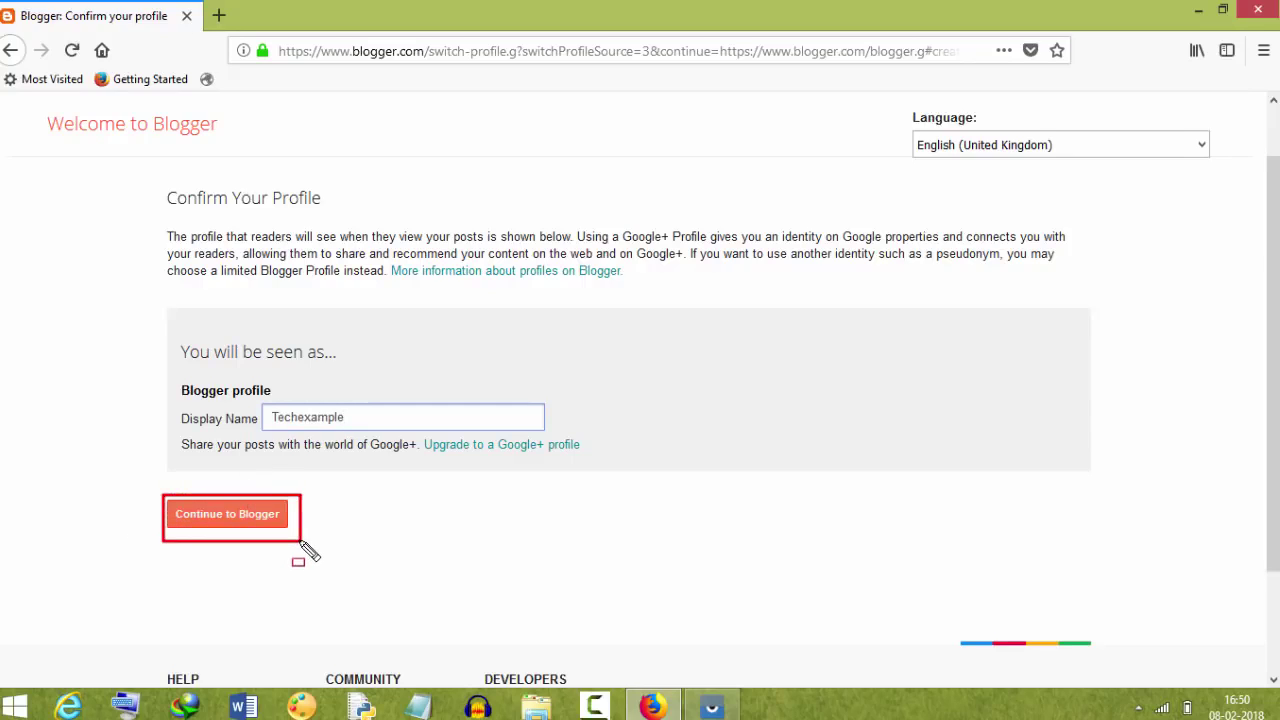
pyautogui.click(265, 518)
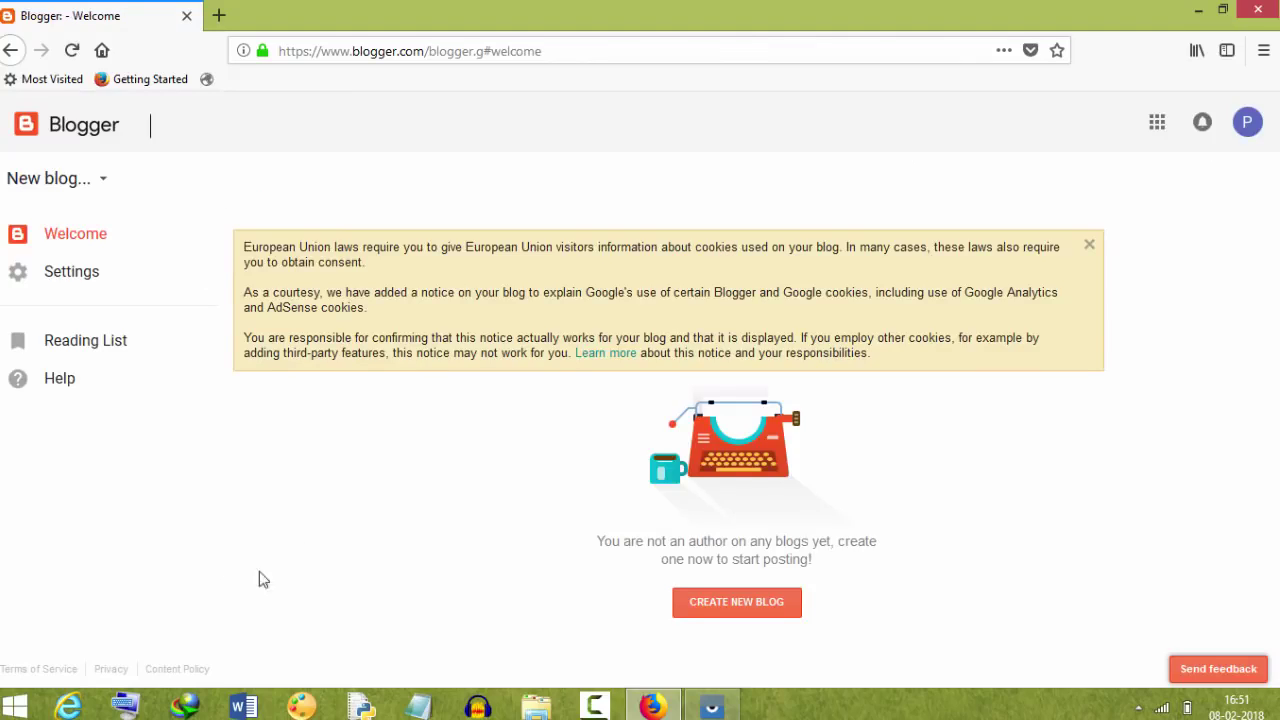
# Step: Start a new blog and look over its title, address and theme settings
pyautogui.moveTo(664, 584); pyautogui.dragTo(816, 633)
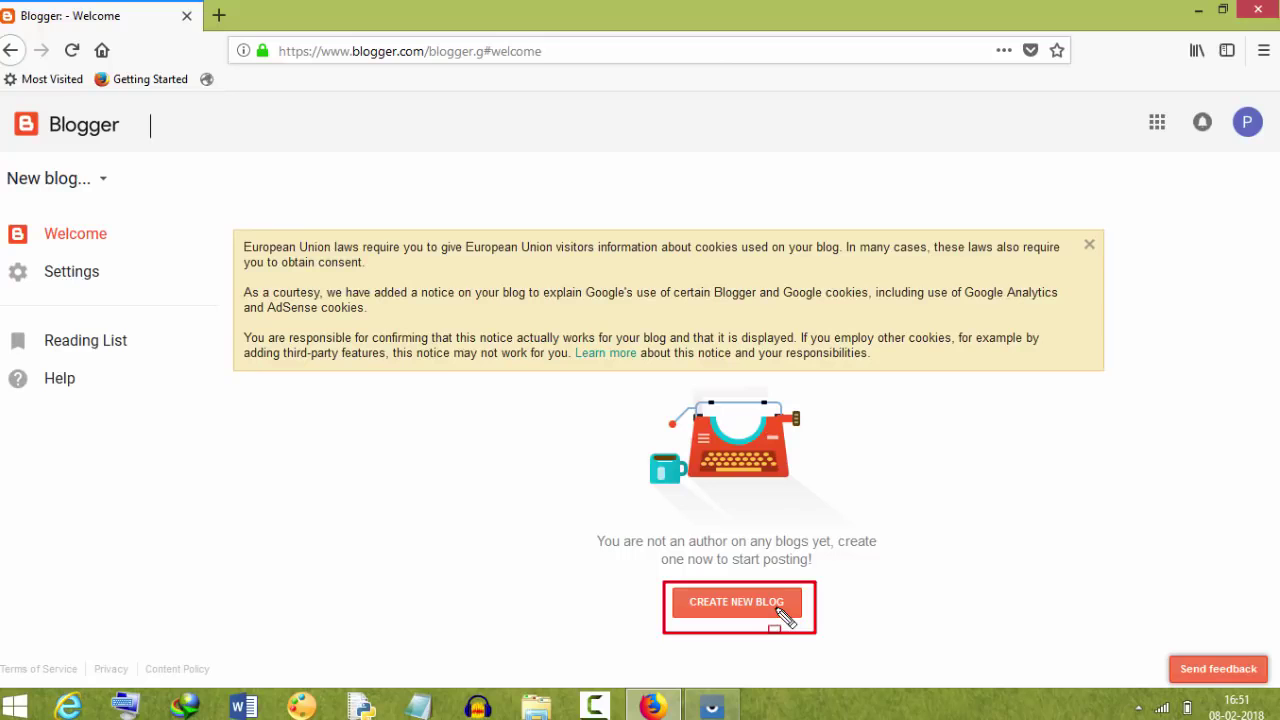
pyautogui.click(772, 612)
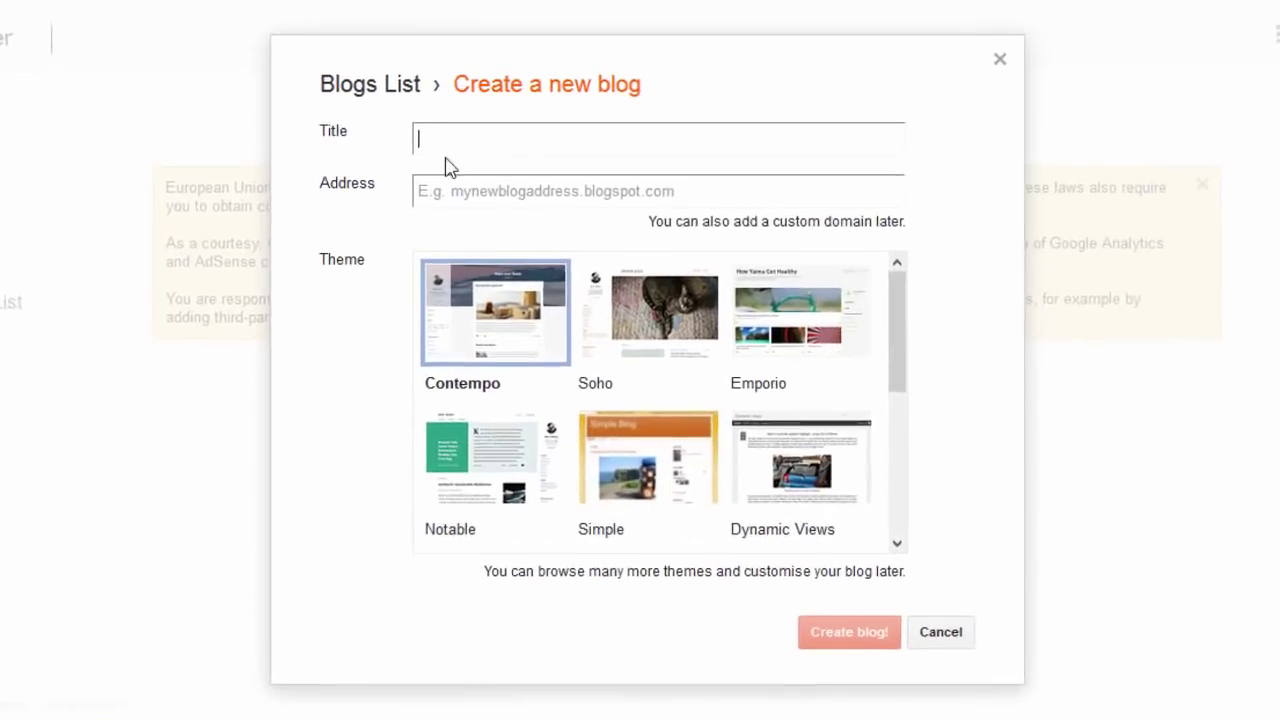
pyautogui.moveTo(296, 107)
pyautogui.mouseDown()
pyautogui.moveTo(378, 140)
pyautogui.moveTo(946, 148)
pyautogui.mouseUp()
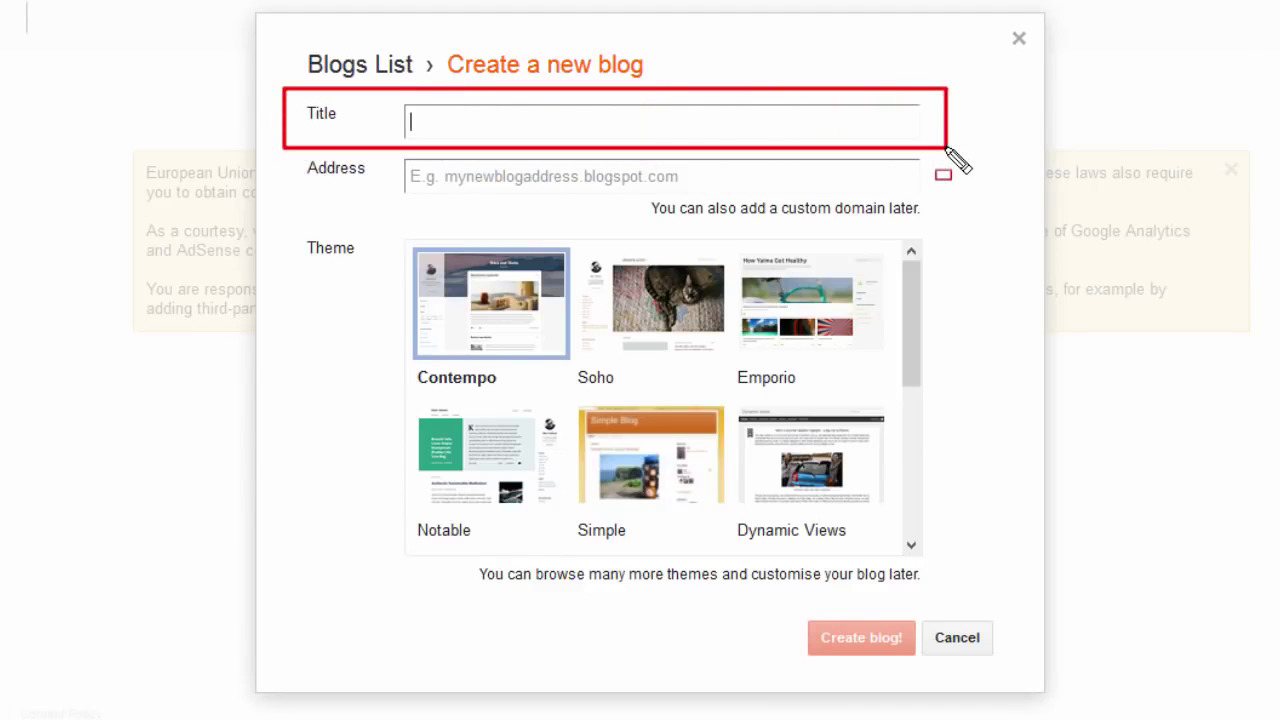
pyautogui.moveTo(284, 150)
pyautogui.mouseDown()
pyautogui.moveTo(500, 215)
pyautogui.moveTo(848, 212)
pyautogui.moveTo(952, 228)
pyautogui.mouseUp()
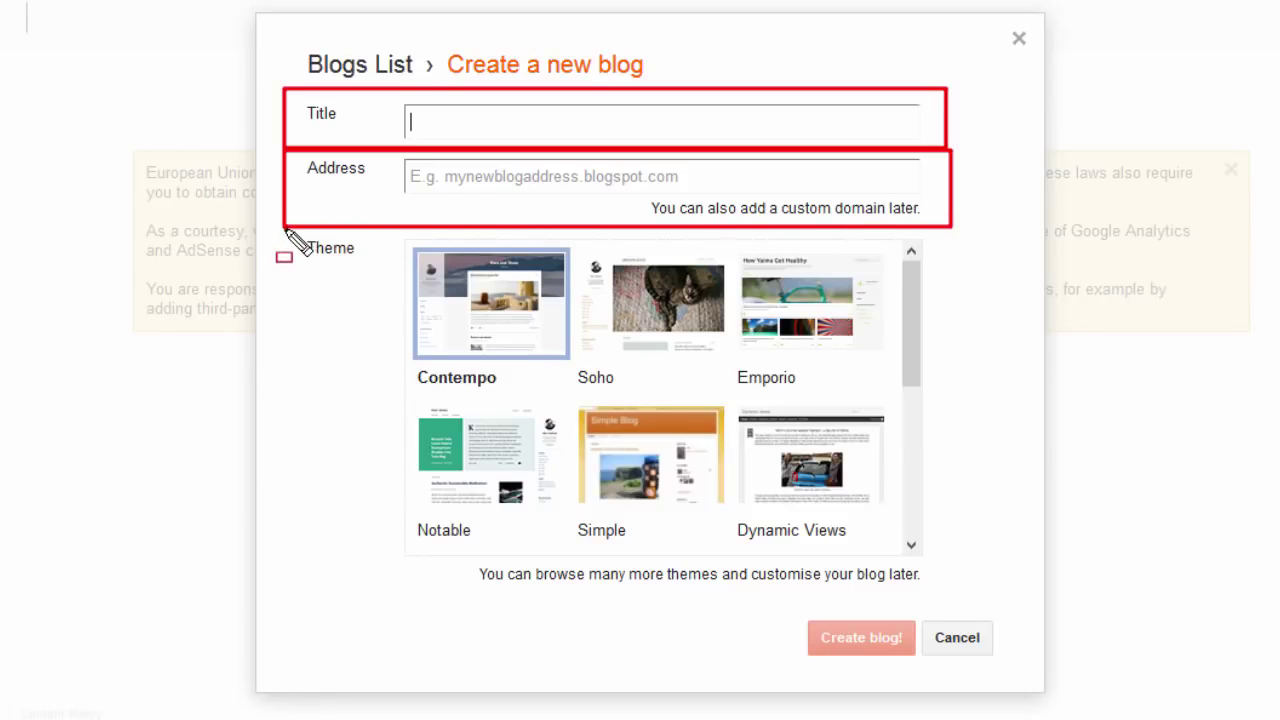
pyautogui.moveTo(288, 231)
pyautogui.mouseDown()
pyautogui.moveTo(341, 294)
pyautogui.moveTo(968, 592)
pyautogui.mouseUp()
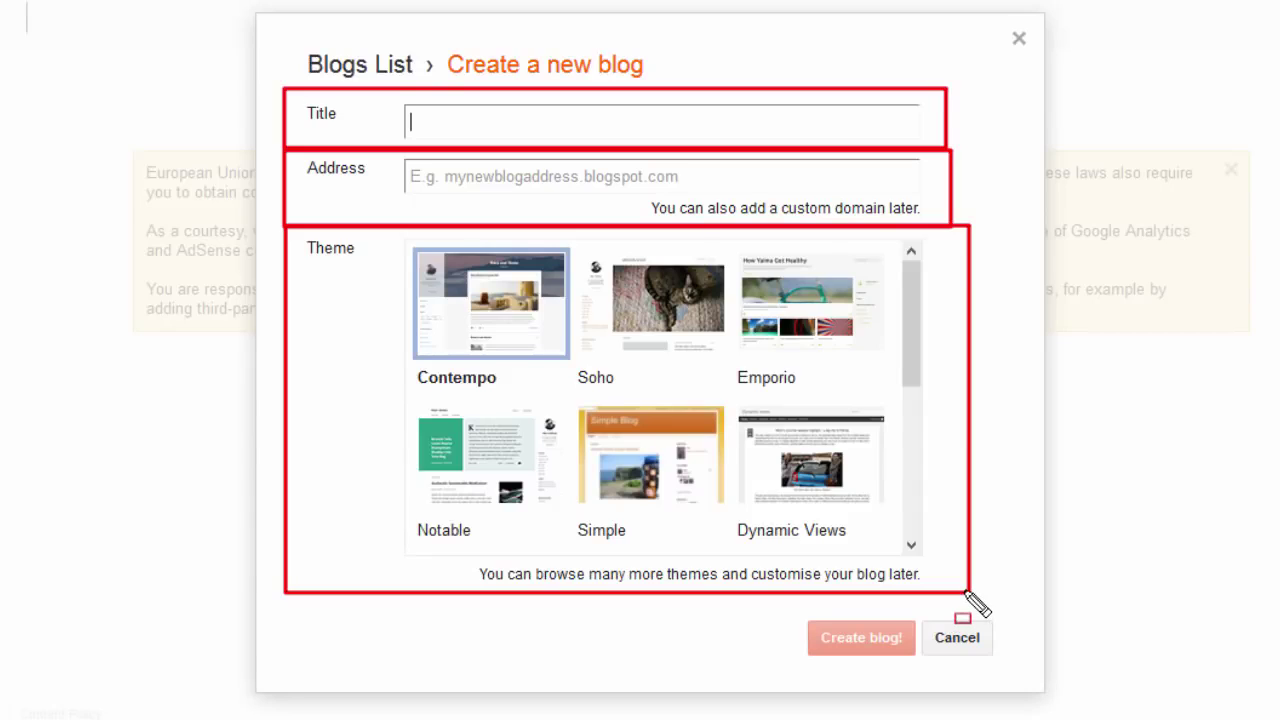
pyautogui.press('Escape')
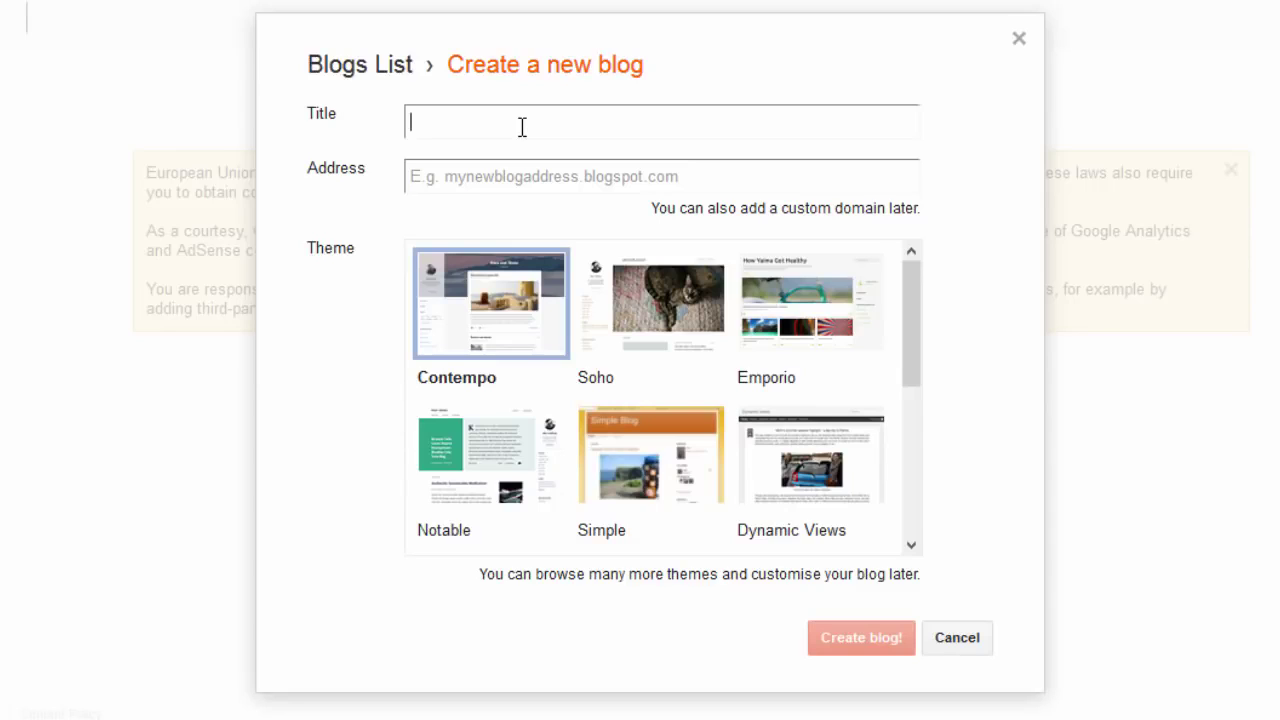
# Step: Enter the blog title "For My LIfe" and the address formylife23.blogspot.com
pyautogui.write('For My LIfe')
pyautogui.click(494, 182)
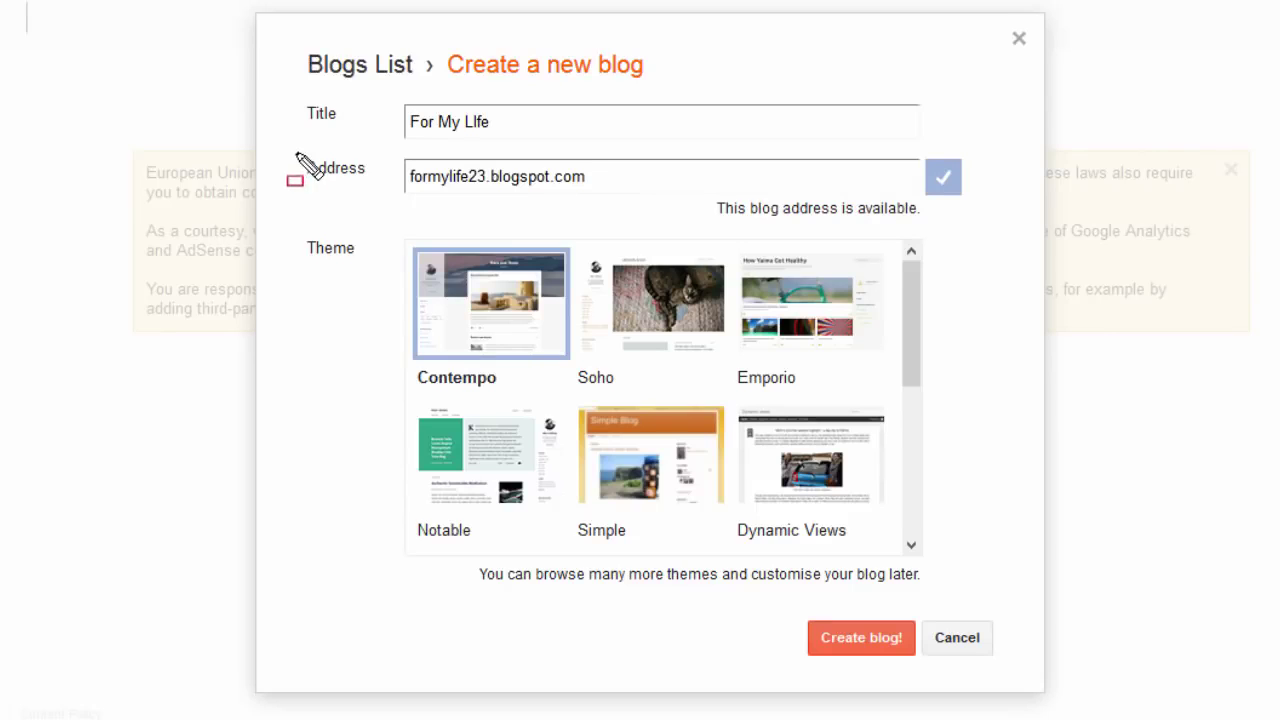
pyautogui.moveTo(295, 150)
pyautogui.mouseDown()
pyautogui.moveTo(494, 208)
pyautogui.moveTo(632, 206)
pyautogui.mouseUp()
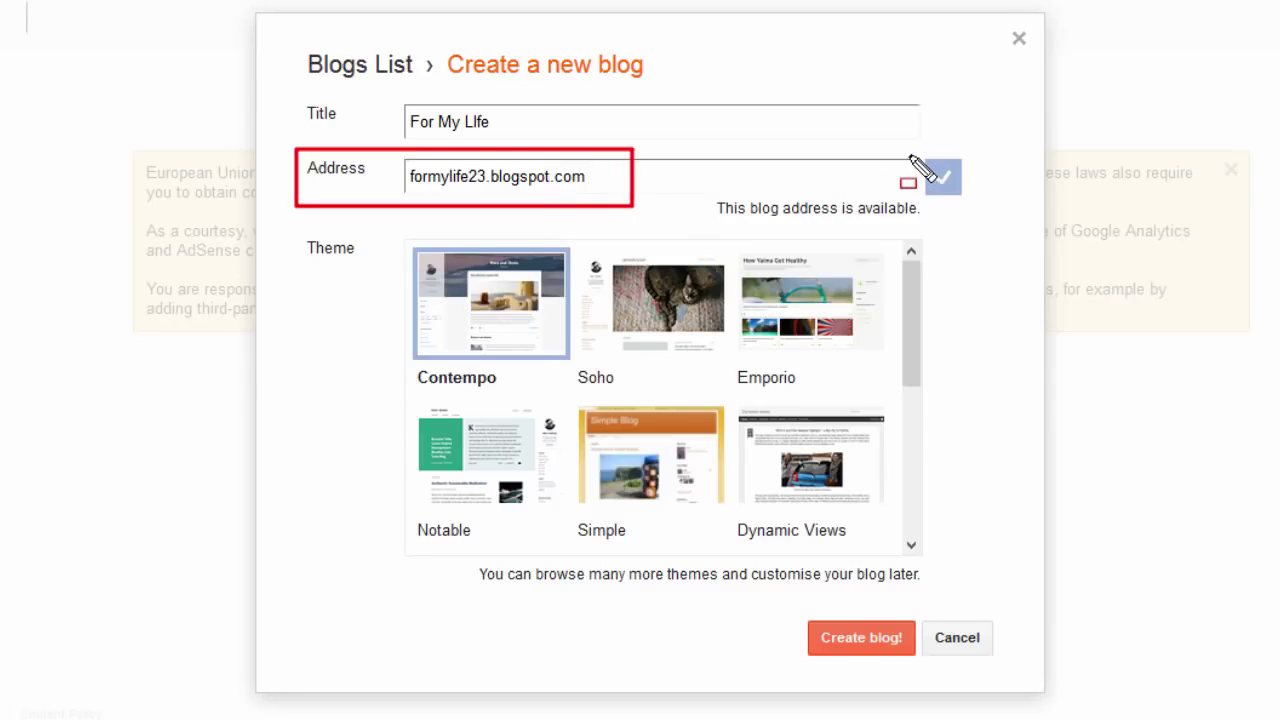
pyautogui.moveTo(910, 157)
pyautogui.mouseDown()
pyautogui.moveTo(966, 166)
pyautogui.moveTo(984, 208)
pyautogui.mouseUp()
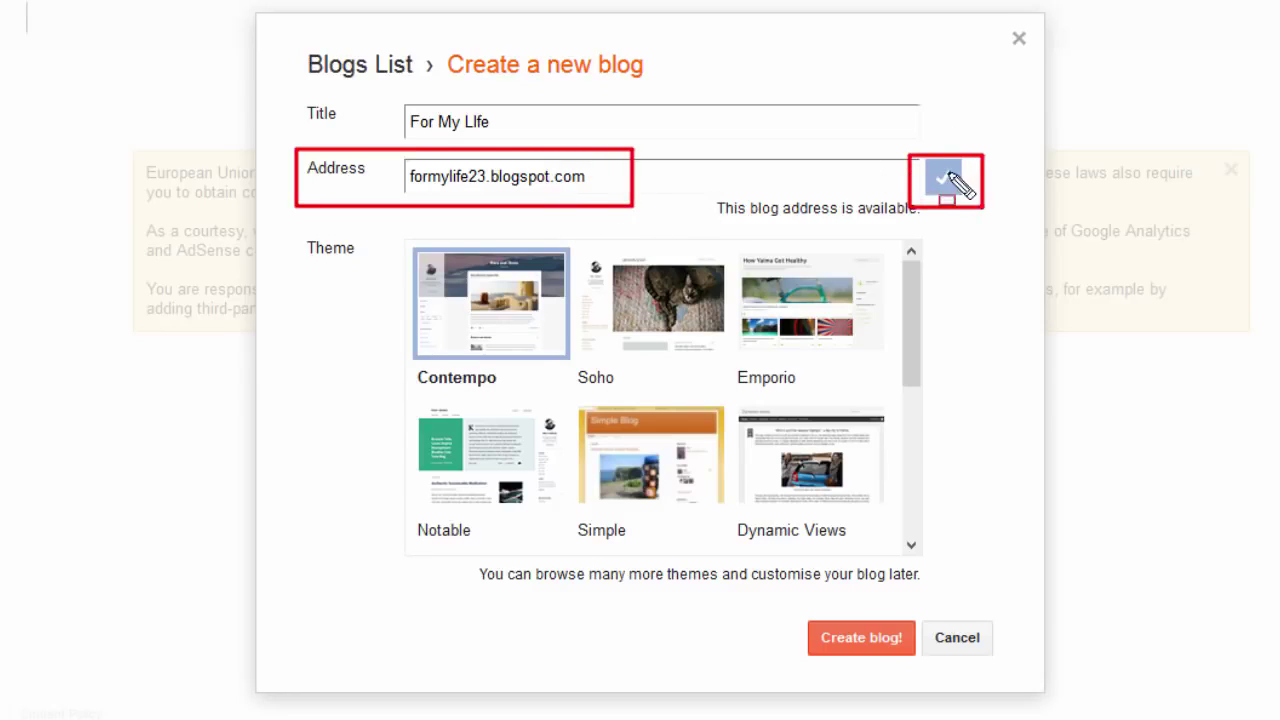
pyautogui.press('Escape')
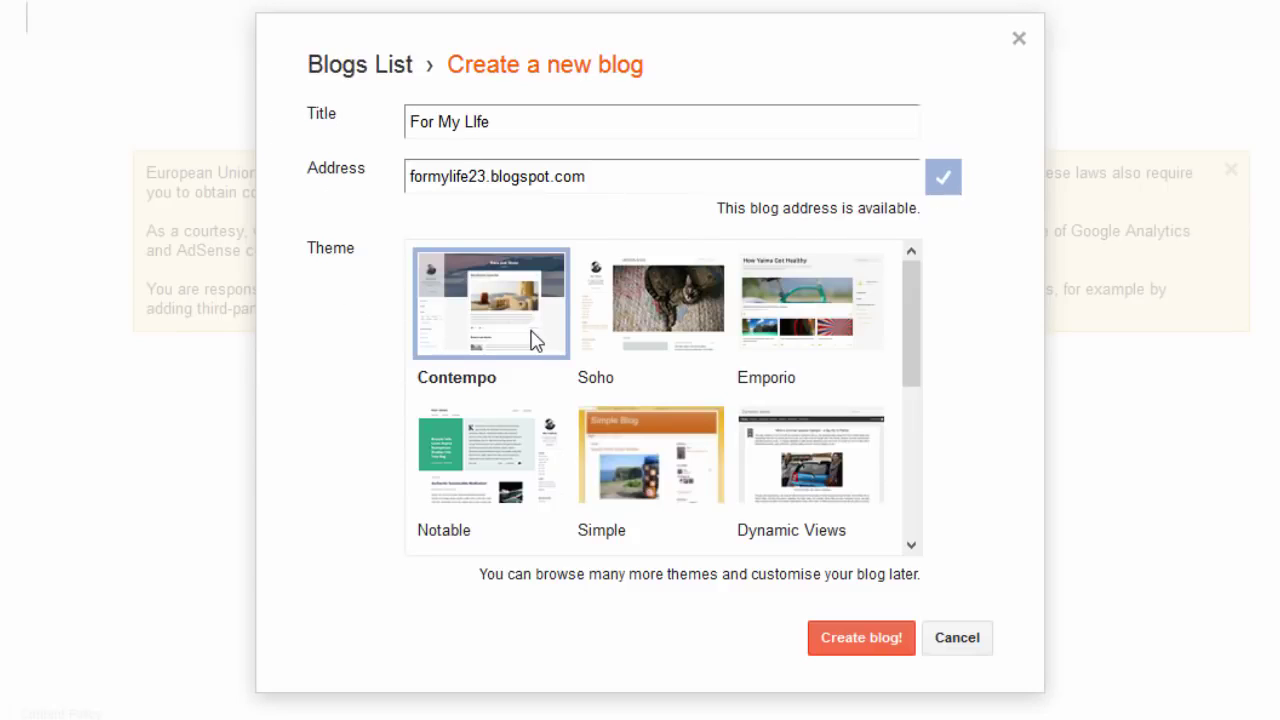
# Step: Create the blog with the Contempo theme and decline the Google Domains offer
pyautogui.click(653, 323)
pyautogui.click(770, 313)
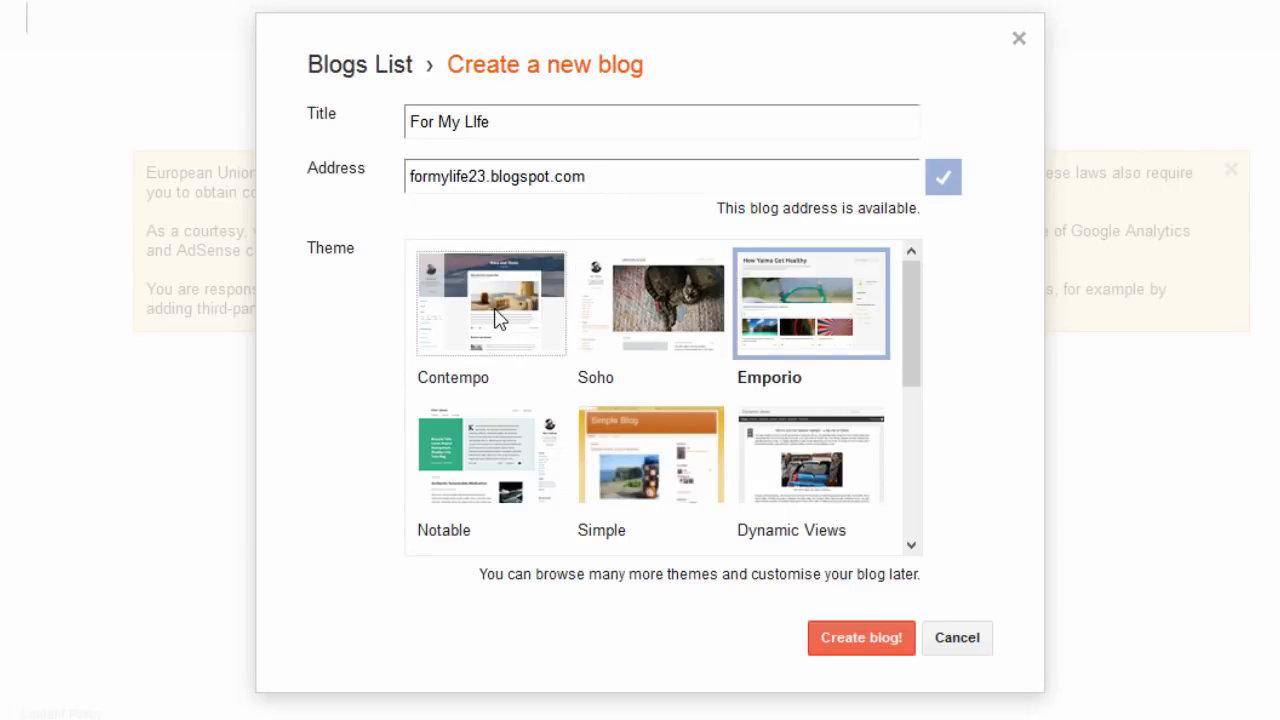
pyautogui.click(495, 320)
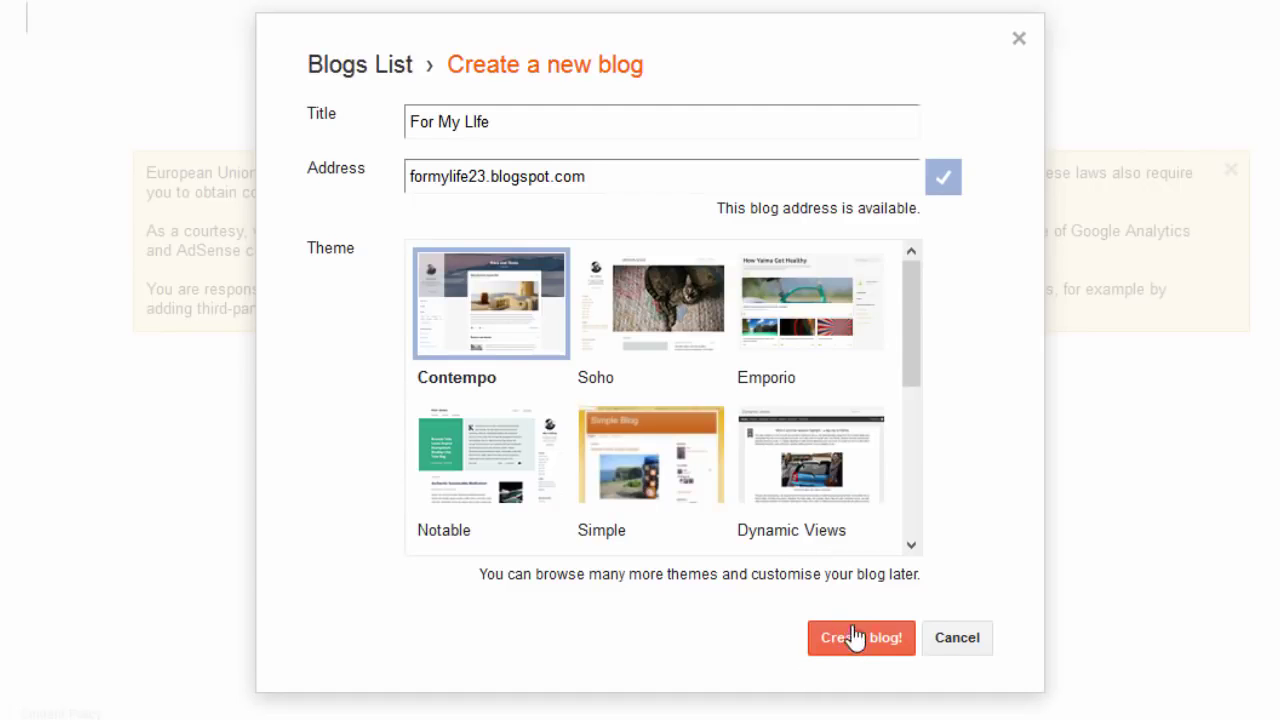
pyautogui.moveTo(797, 614); pyautogui.dragTo(897, 670)
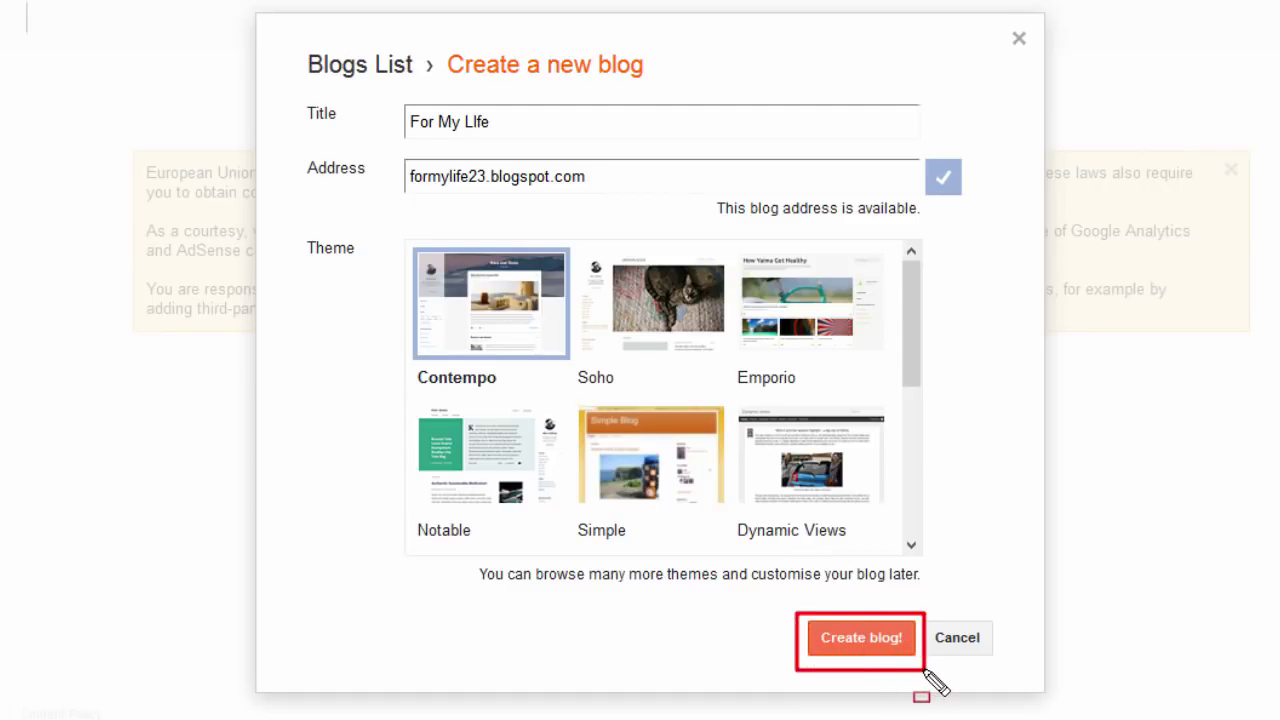
pyautogui.click(888, 648)
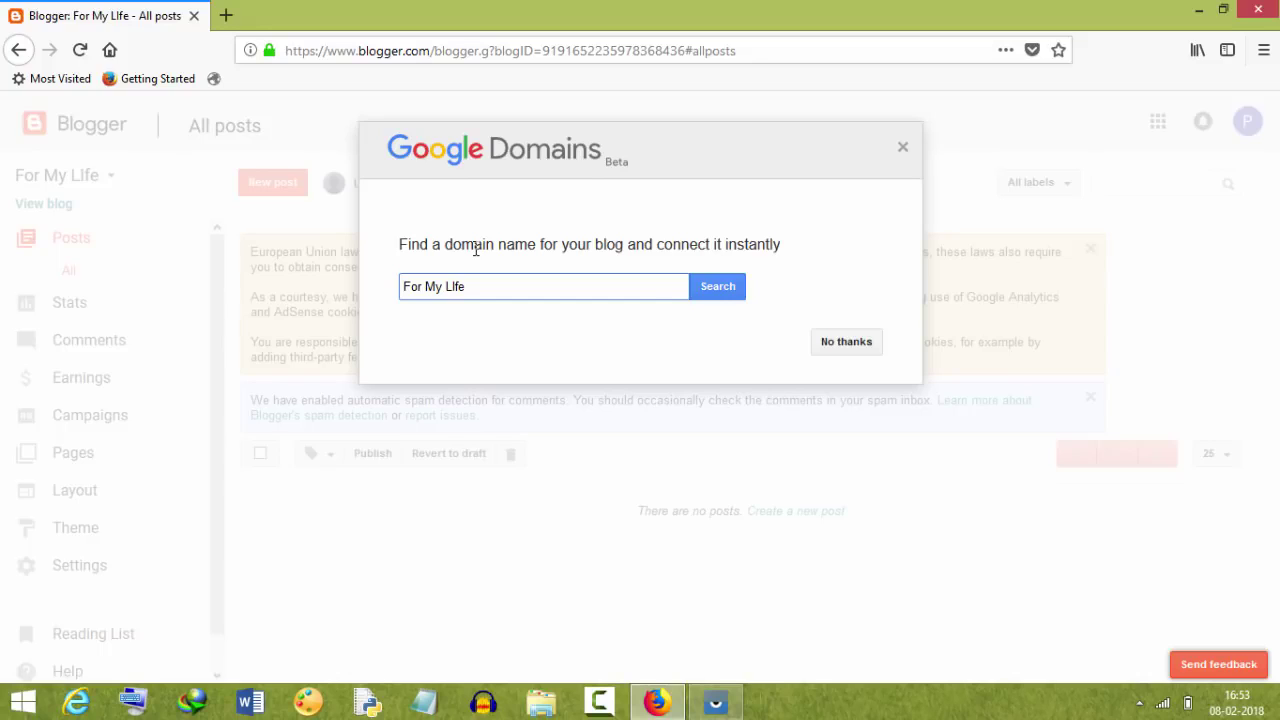
pyautogui.click(840, 343)
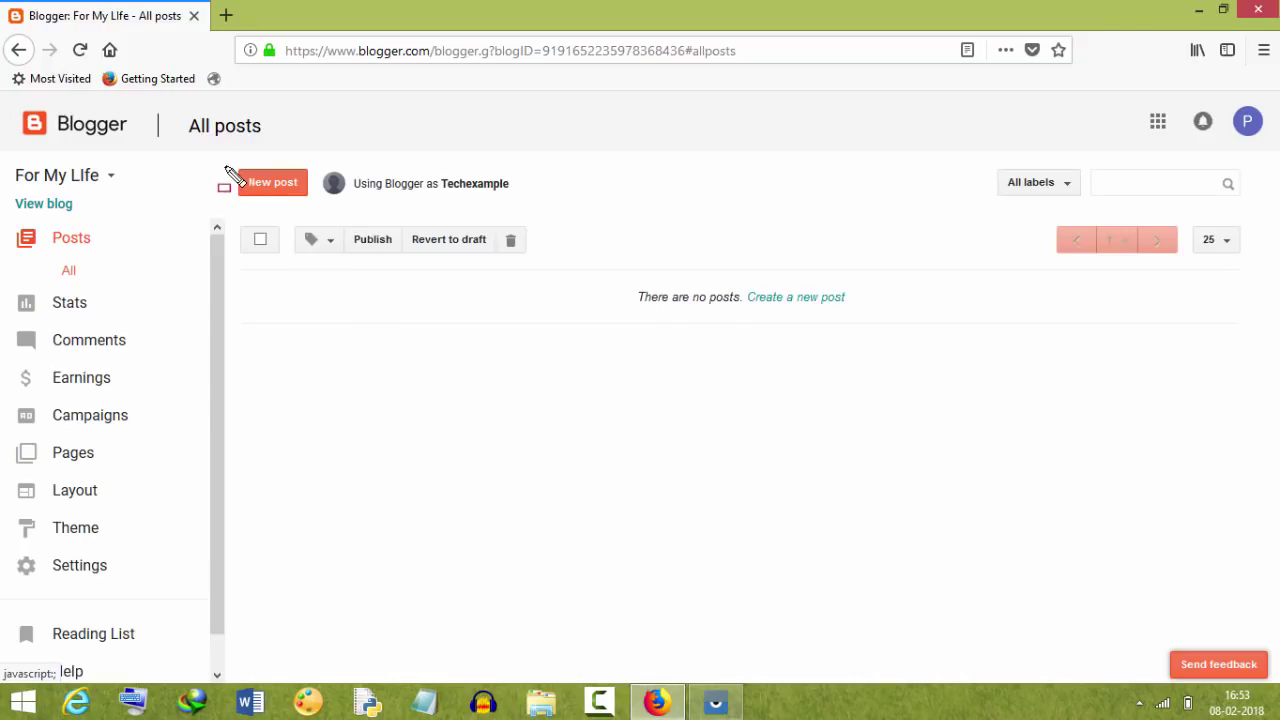
# Step: Start a new post and title it "This is my first blog post"
pyautogui.click(286, 196)
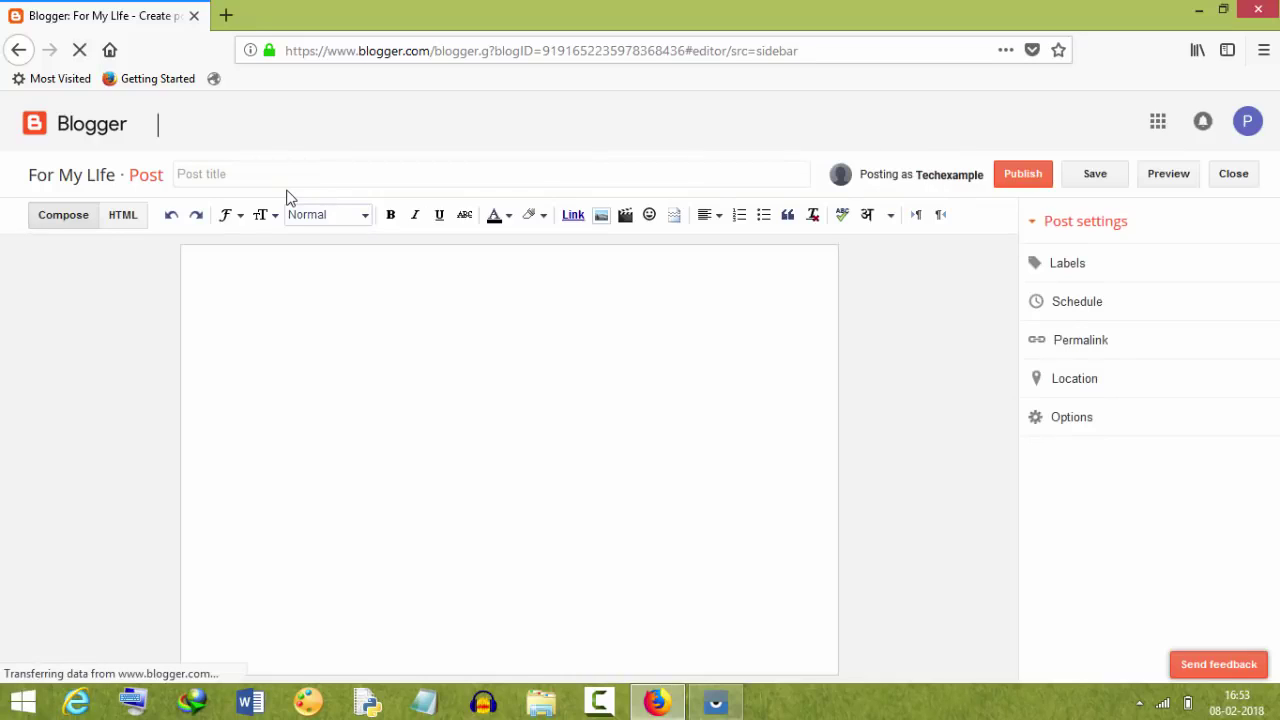
pyautogui.moveTo(272, 214)
pyautogui.mouseDown()
pyautogui.moveTo(86, 157)
pyautogui.moveTo(237, 191)
pyautogui.moveTo(674, 194)
pyautogui.mouseUp()
pyautogui.click(410, 180)
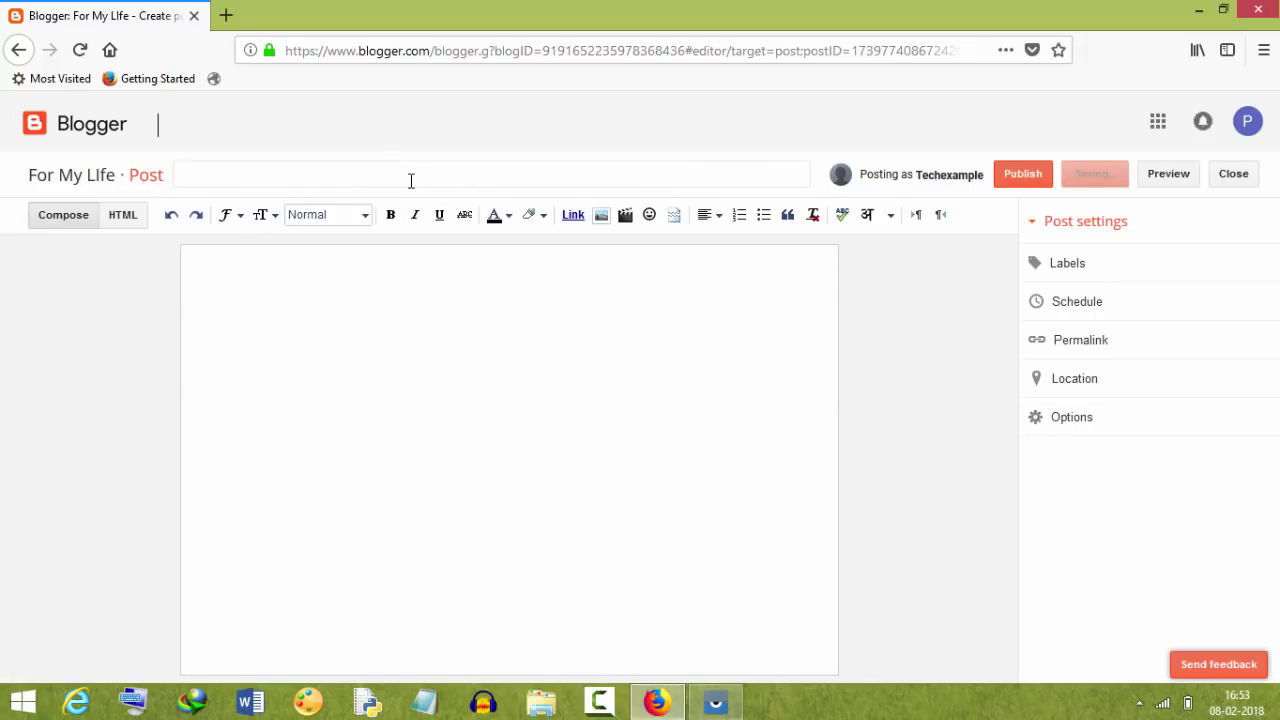
pyautogui.write('This is my first blog post')
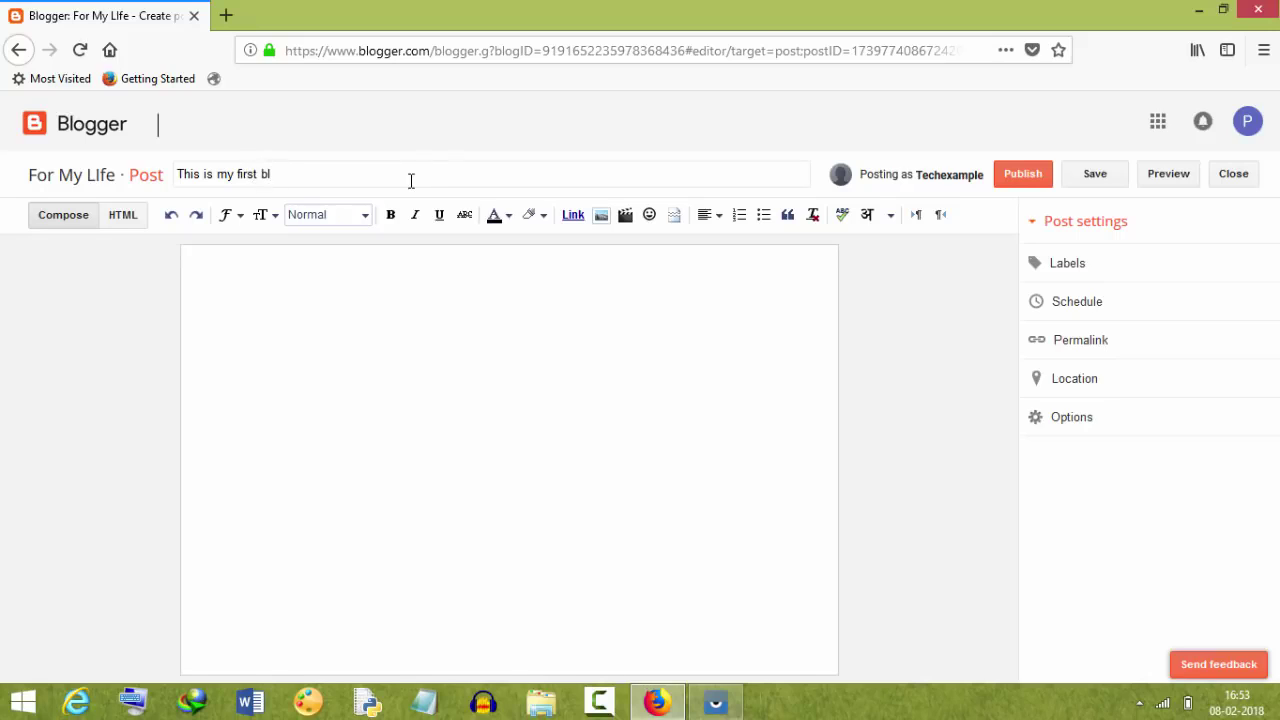
# Step: Write the post body about creating a free website in Google, ending with a request to like, share and subscribe
pyautogui.click(340, 279)
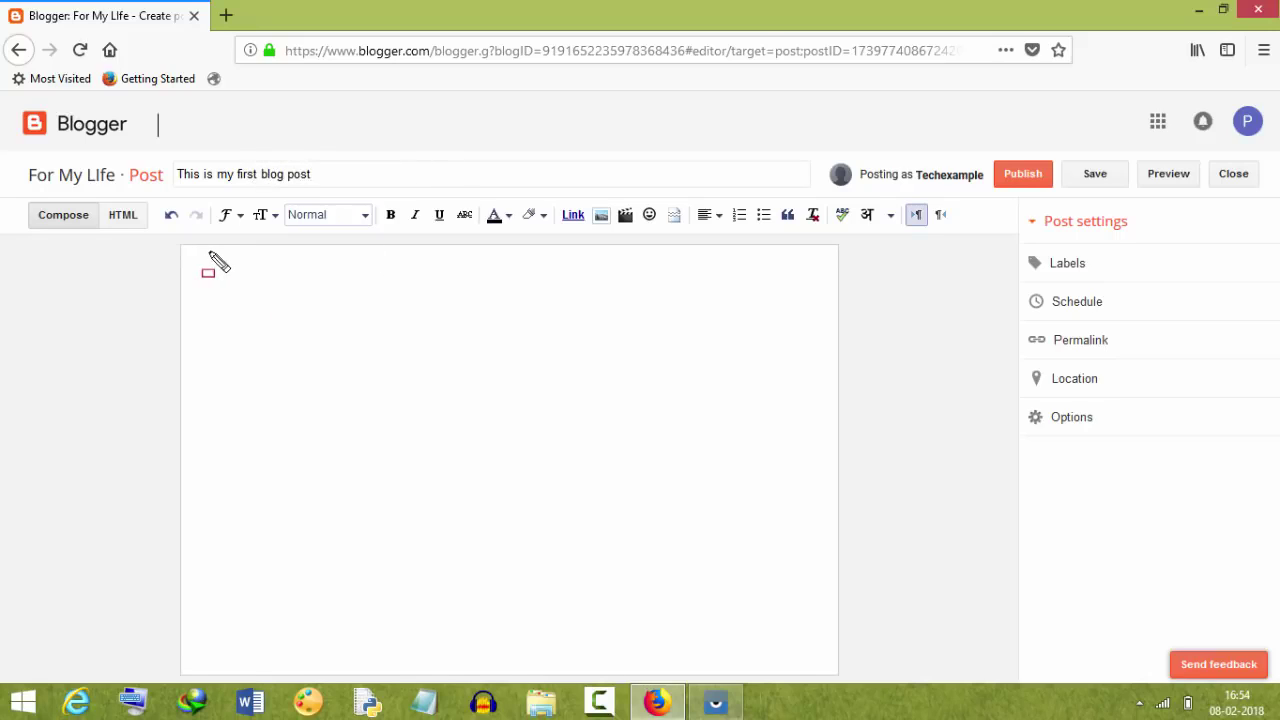
pyautogui.moveTo(206, 251)
pyautogui.mouseDown()
pyautogui.moveTo(590, 598)
pyautogui.moveTo(751, 681)
pyautogui.mouseUp()
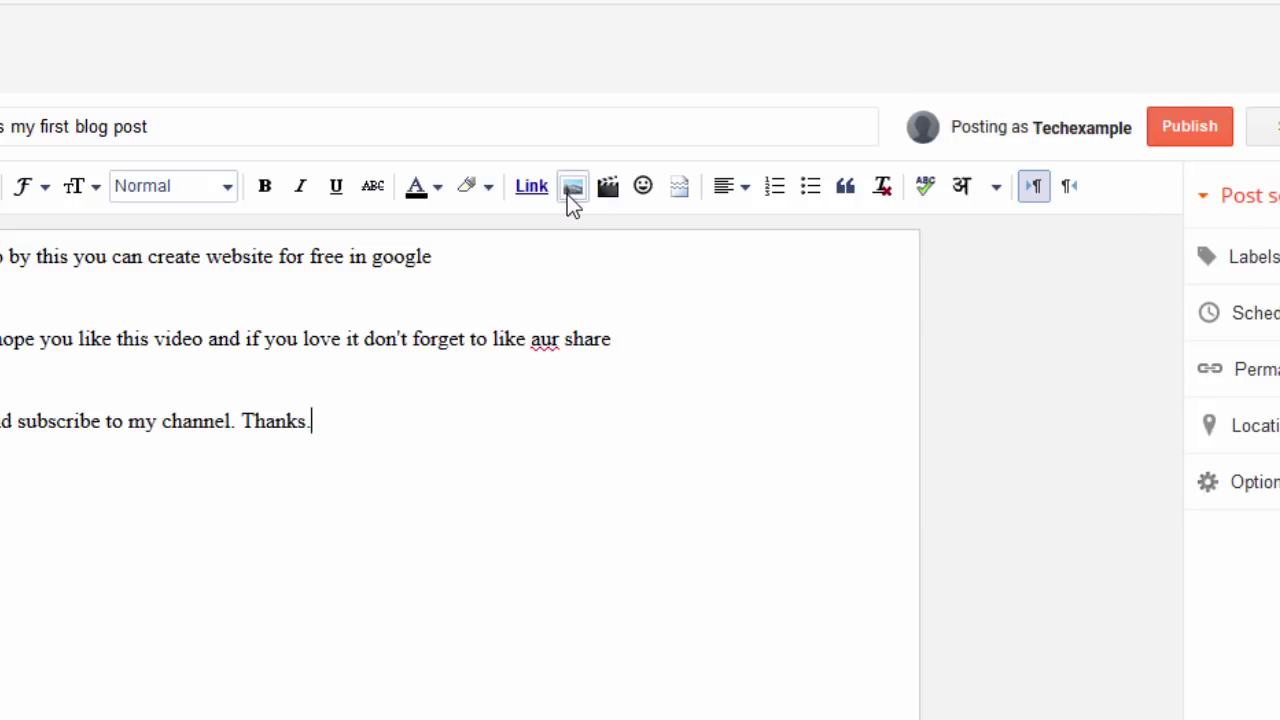
# Step: Upload the image animated-desktop-wallpapers-for-windows-xp-19 from the computer and insert it into the post below the text
pyautogui.click(567, 194)
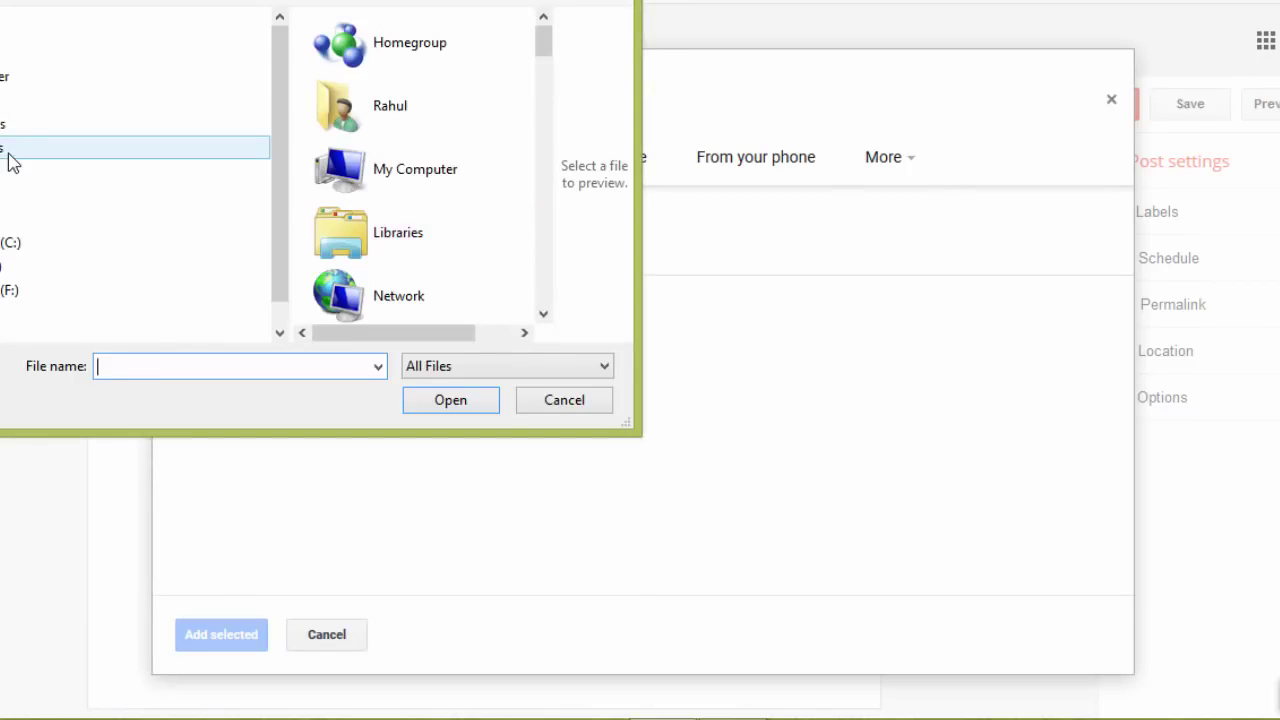
pyautogui.click(10, 150)
pyautogui.moveTo(549, 77); pyautogui.dragTo(510, 183)
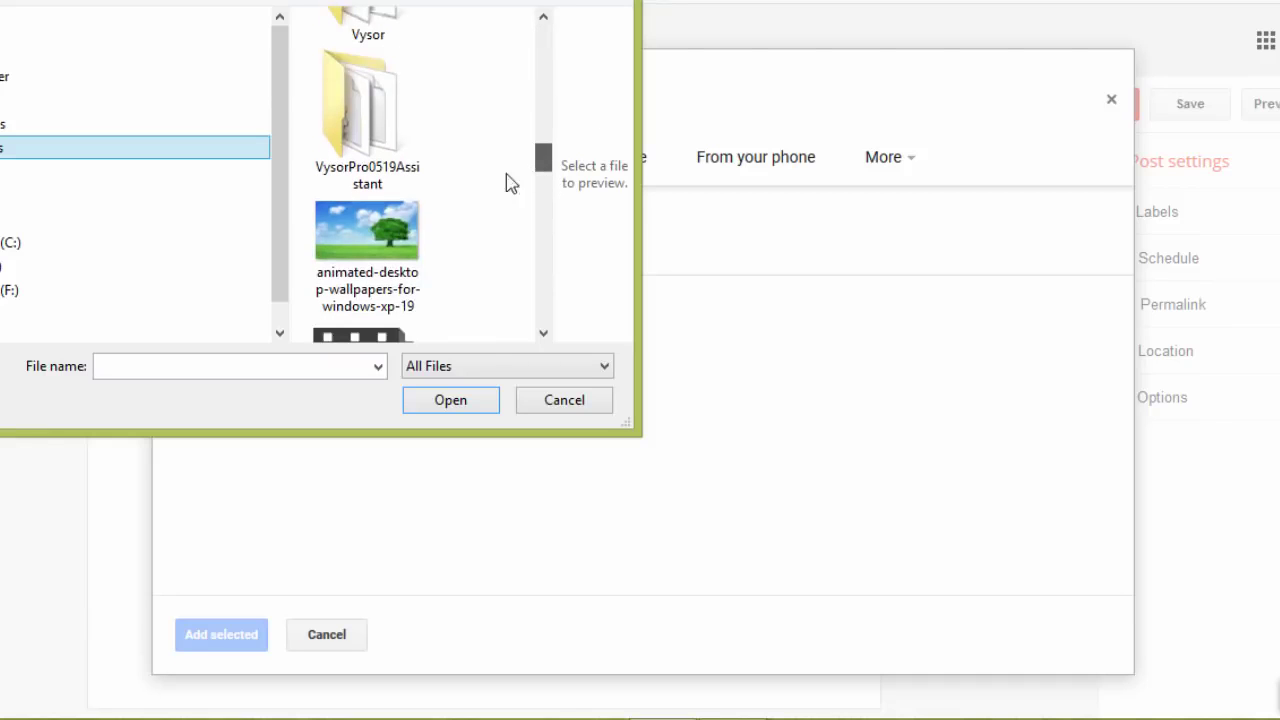
pyautogui.click(367, 240)
pyautogui.click(430, 403)
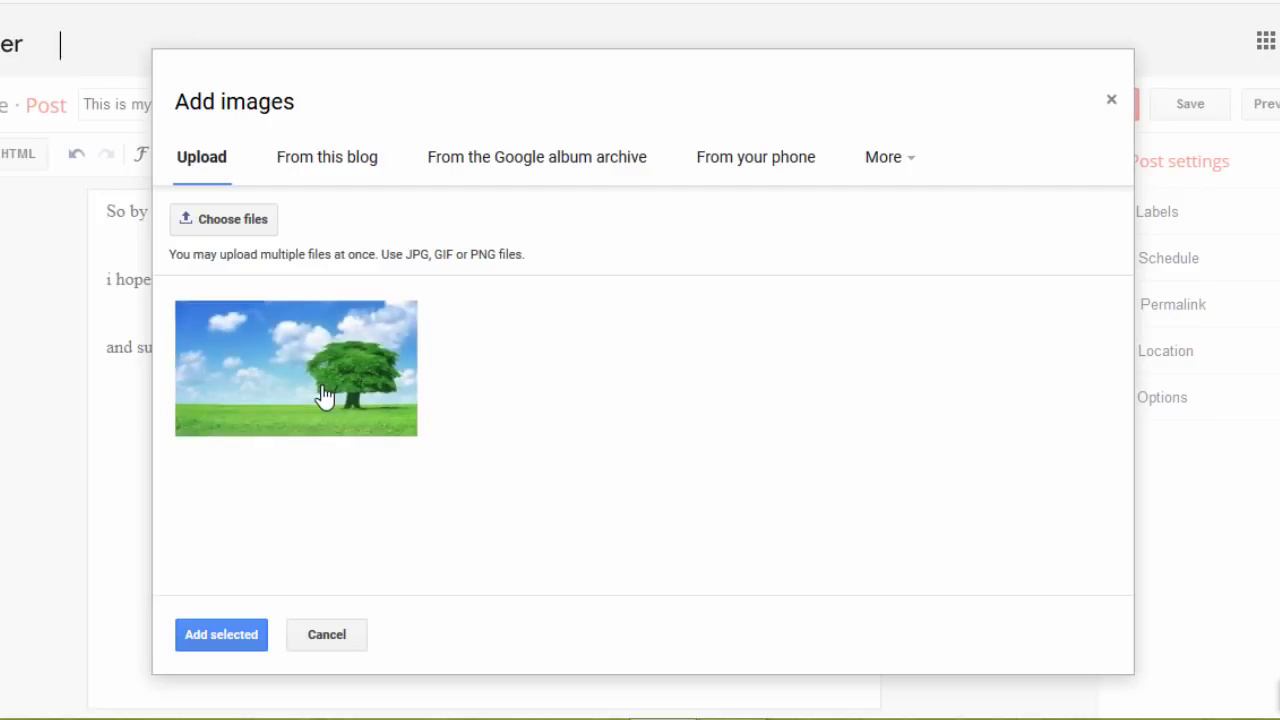
pyautogui.click(316, 397)
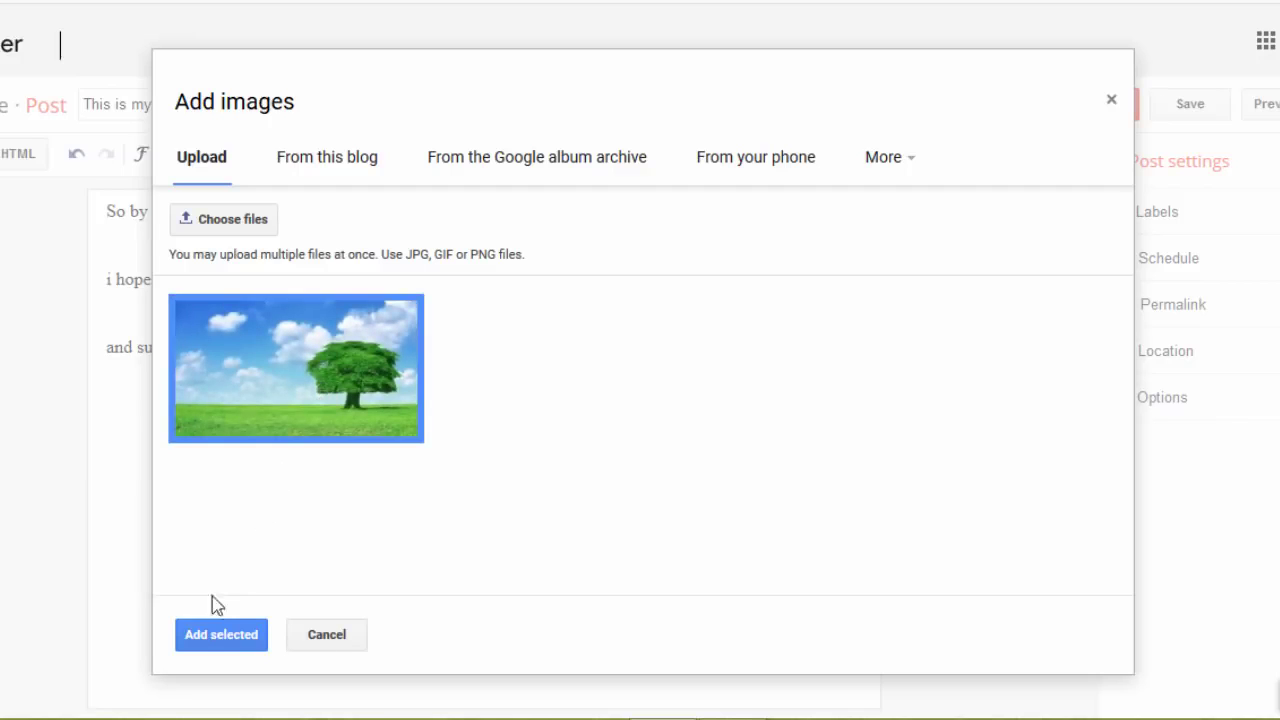
pyautogui.click(239, 640)
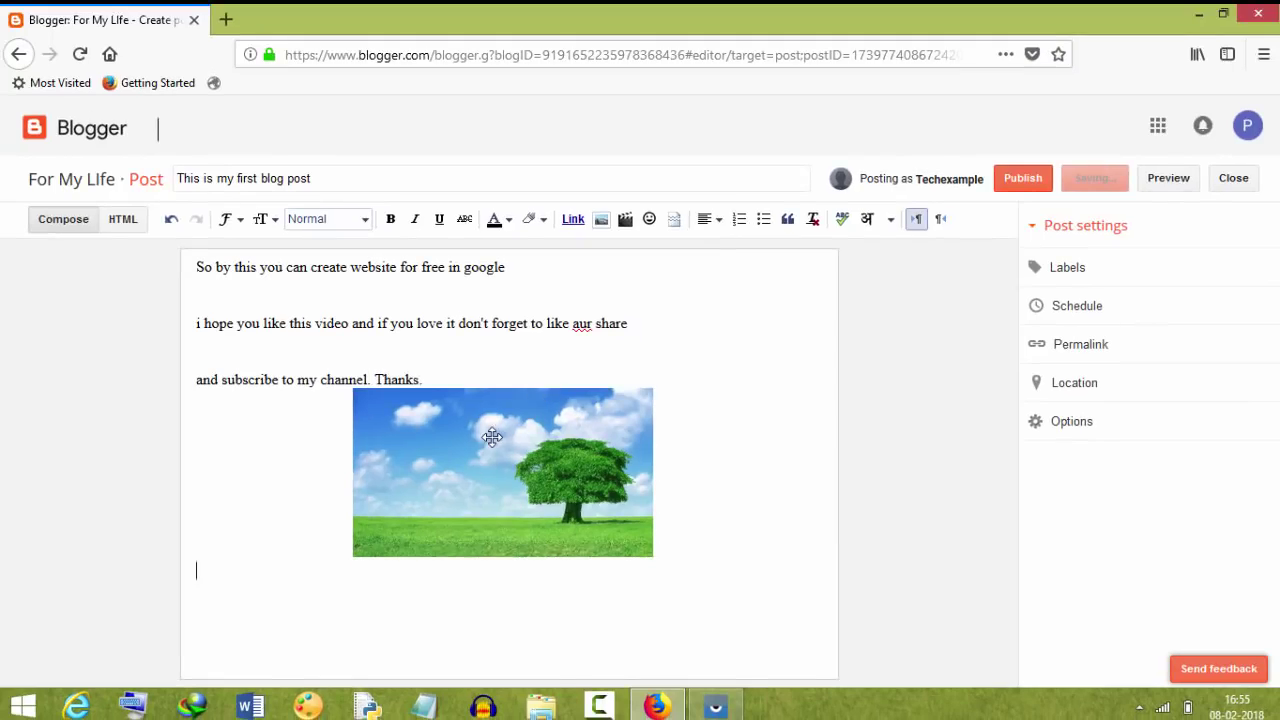
pyautogui.moveTo(492, 436); pyautogui.dragTo(476, 483)
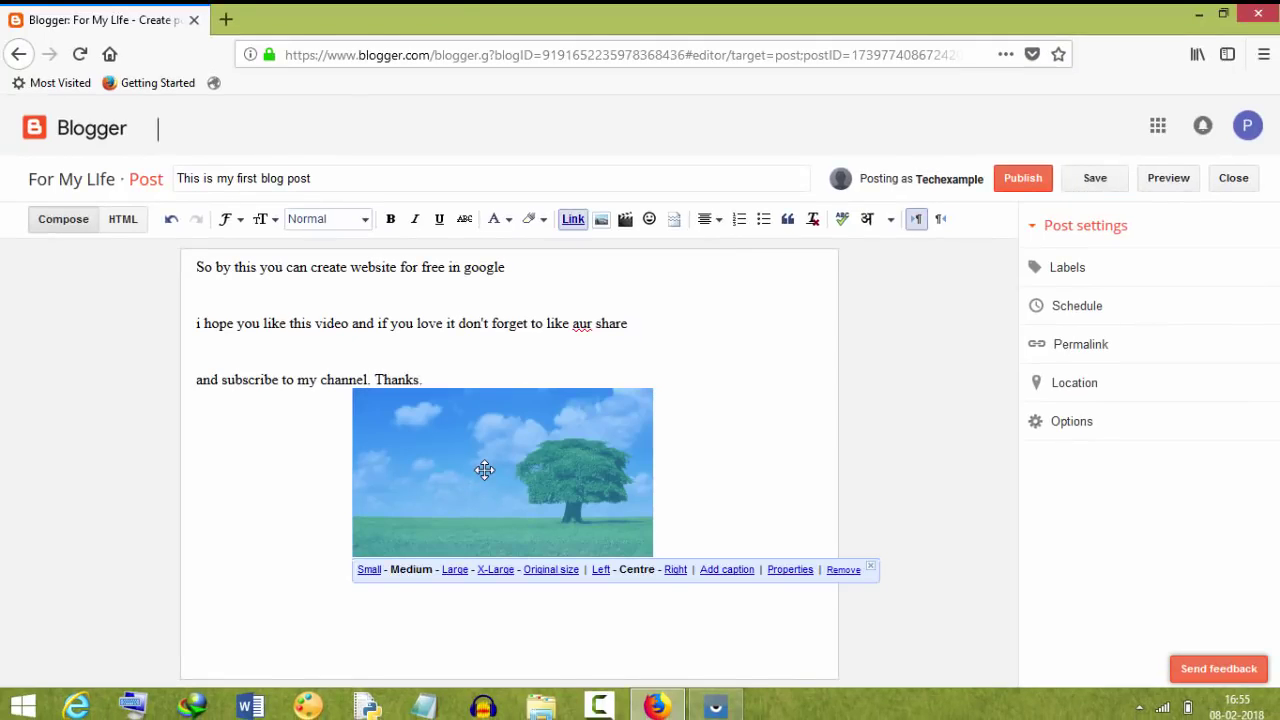
# Step: Search YouTube for "techmytips" and insert the video "Youtube se paise kaise kamaye in hindi" at the post's last text line
pyautogui.click(500, 383)
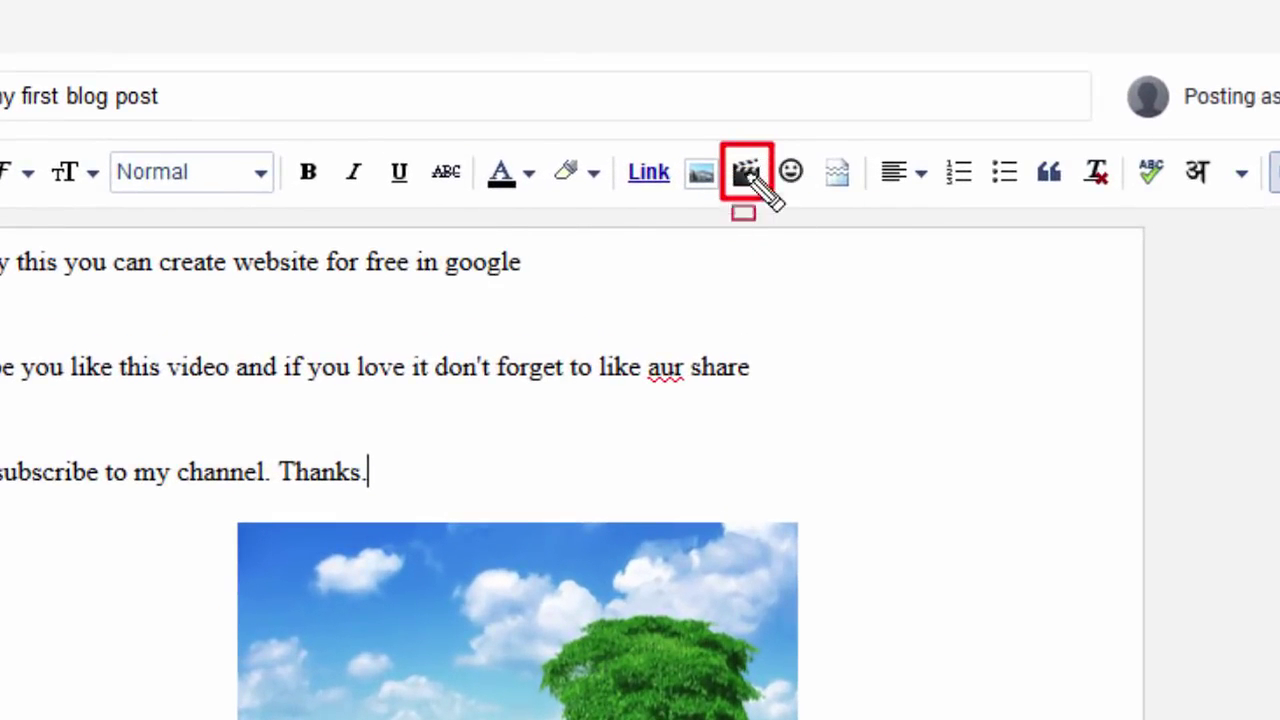
pyautogui.click(746, 178)
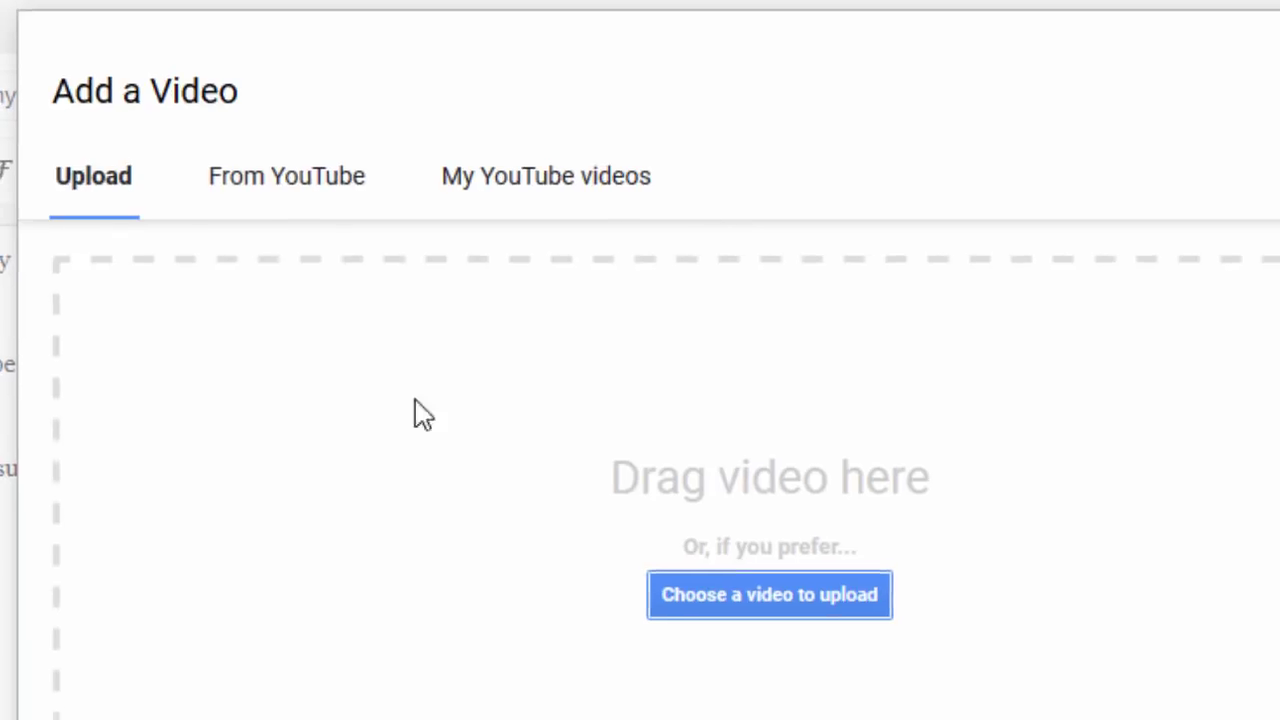
pyautogui.click(533, 180)
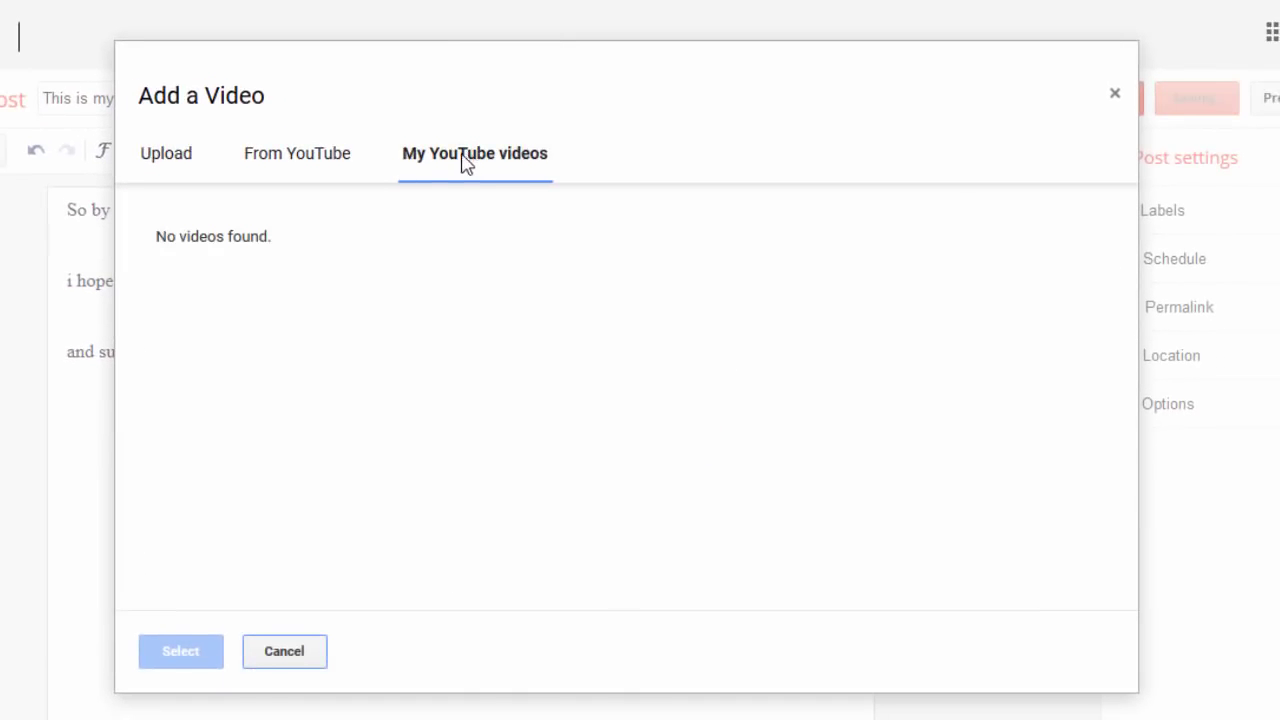
pyautogui.click(311, 174)
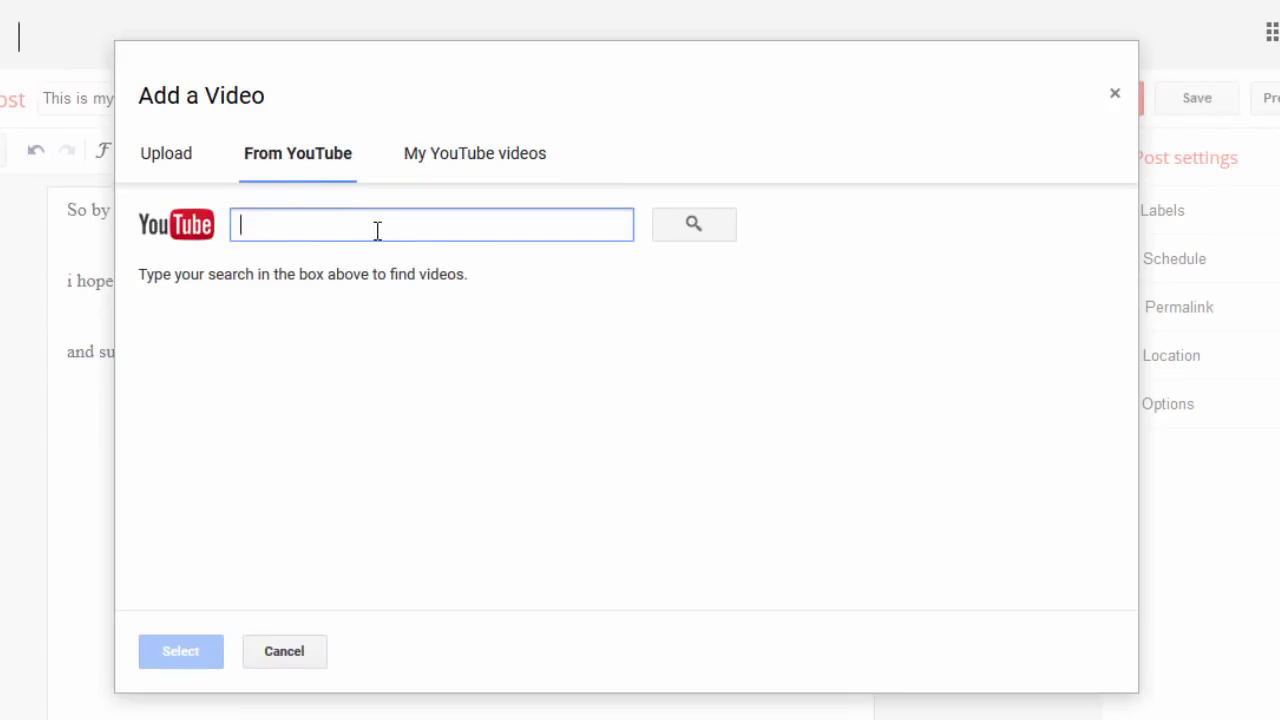
pyautogui.write('techmytips')
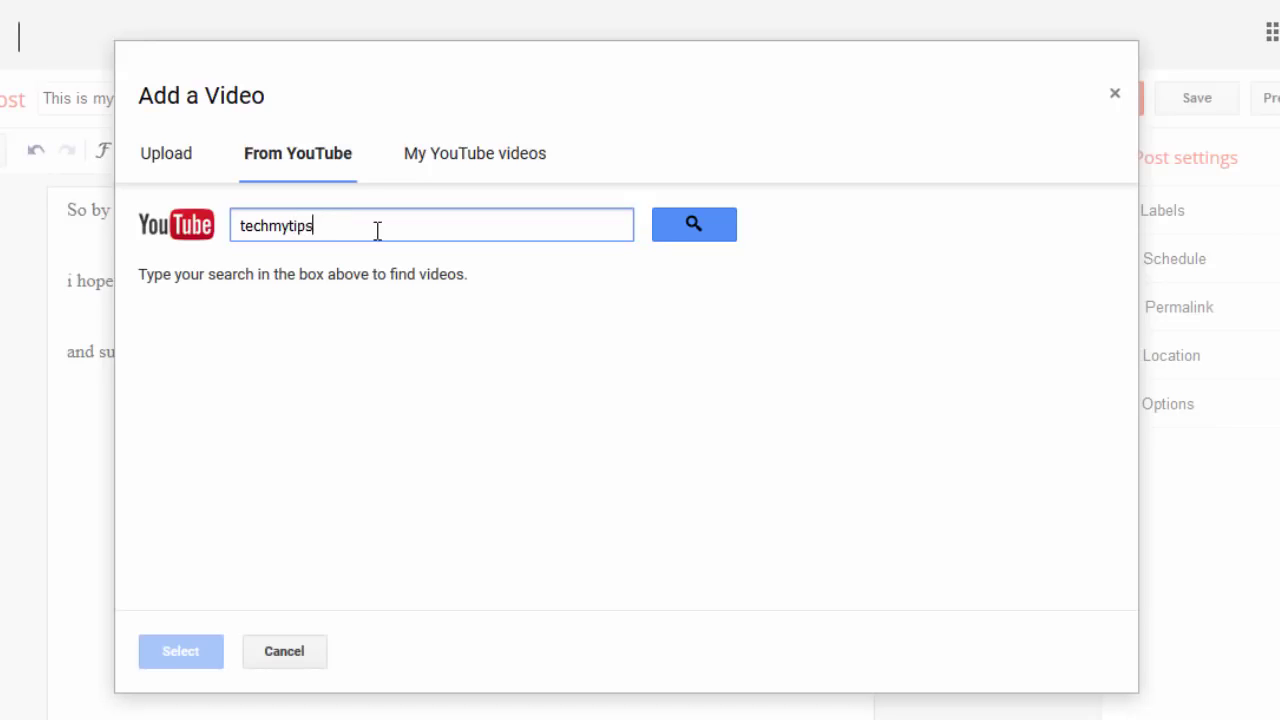
pyautogui.click(703, 224)
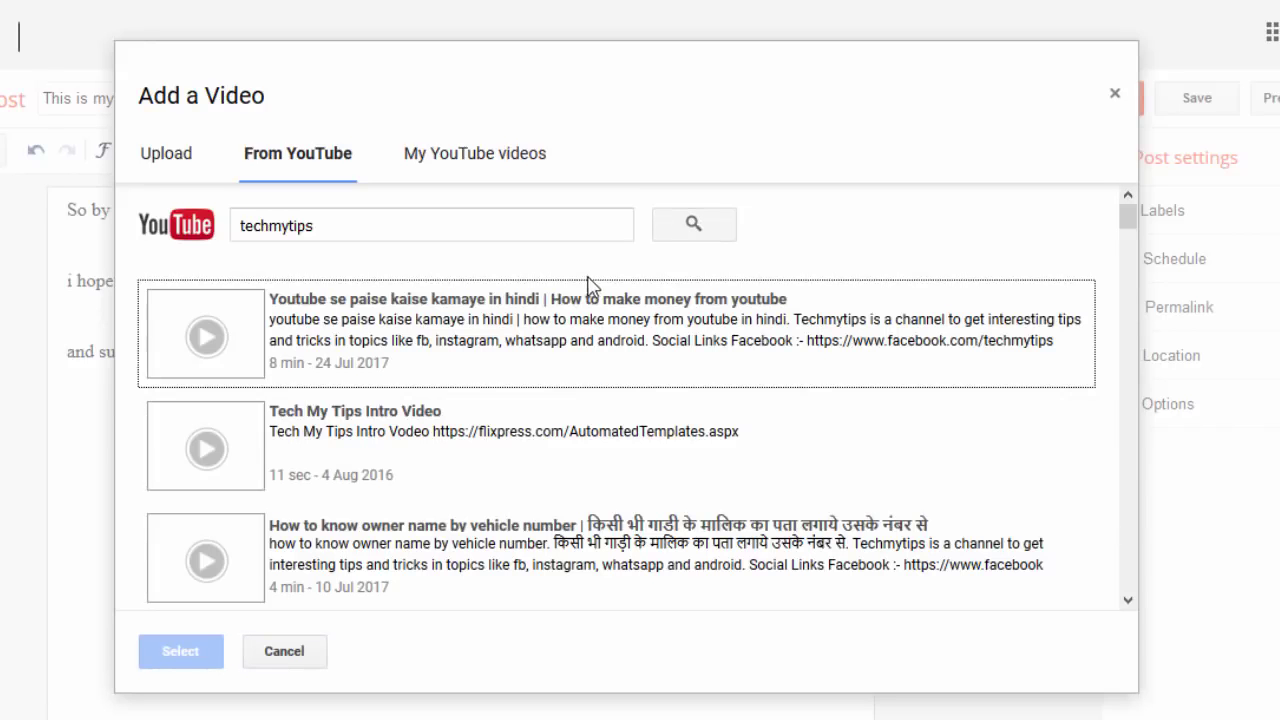
pyautogui.click(471, 369)
pyautogui.click(190, 648)
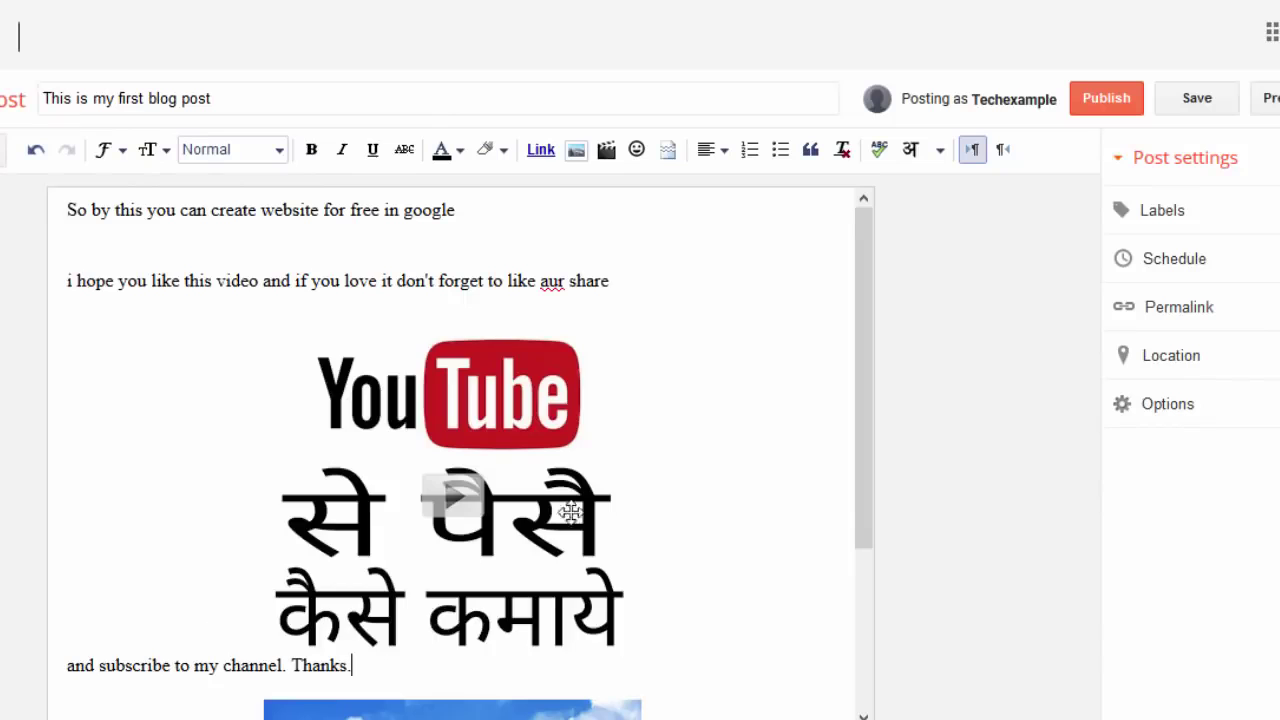
pyautogui.click(364, 388)
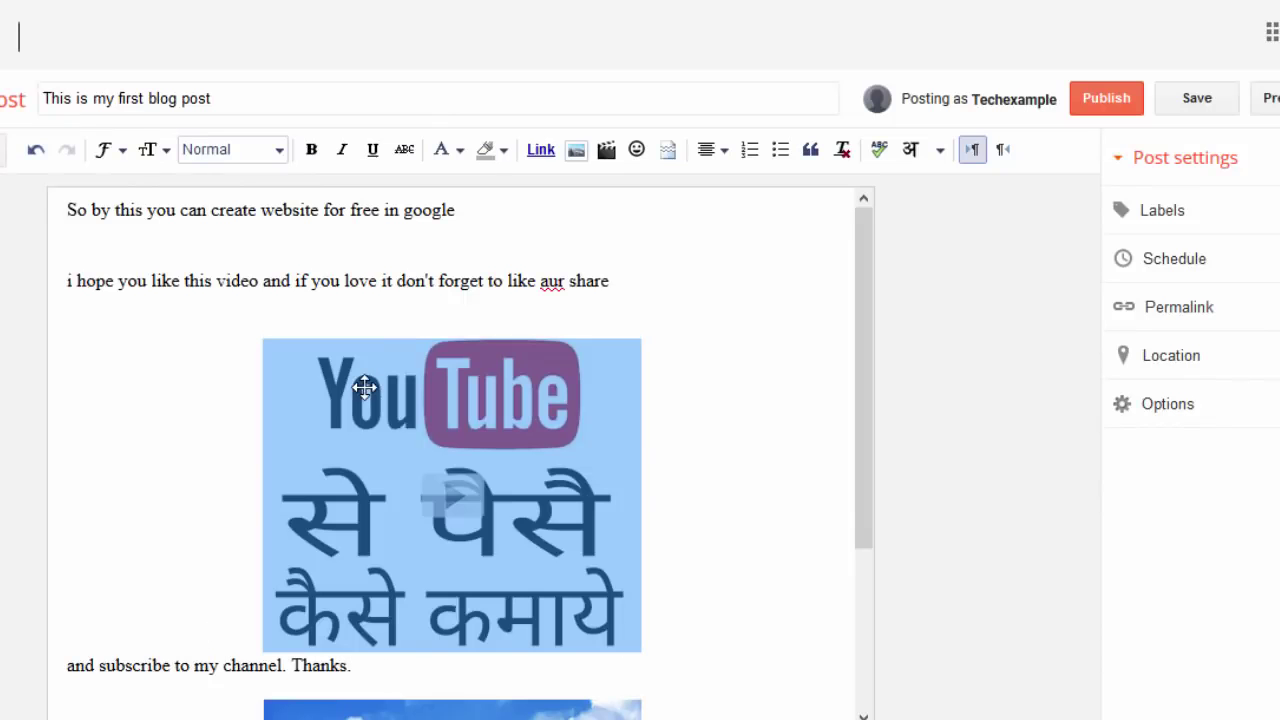
pyautogui.click(891, 297)
pyautogui.moveTo(855, 301)
pyautogui.mouseDown()
pyautogui.moveTo(823, 483)
pyautogui.moveTo(840, 486)
pyautogui.moveTo(862, 311)
pyautogui.mouseUp()
pyautogui.click(476, 550)
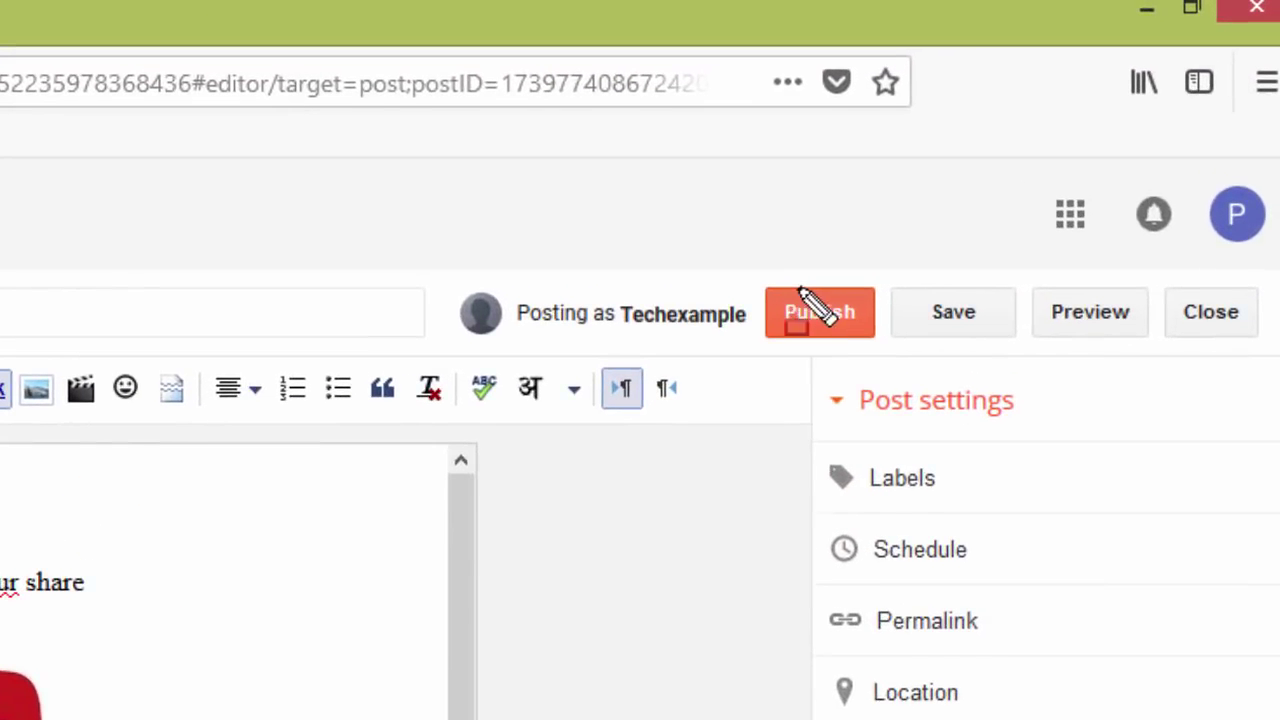
# Step: Publish the post "This is my first blog post"
pyautogui.moveTo(754, 266); pyautogui.dragTo(871, 366)
pyautogui.press('Escape')
pyautogui.click(846, 326)
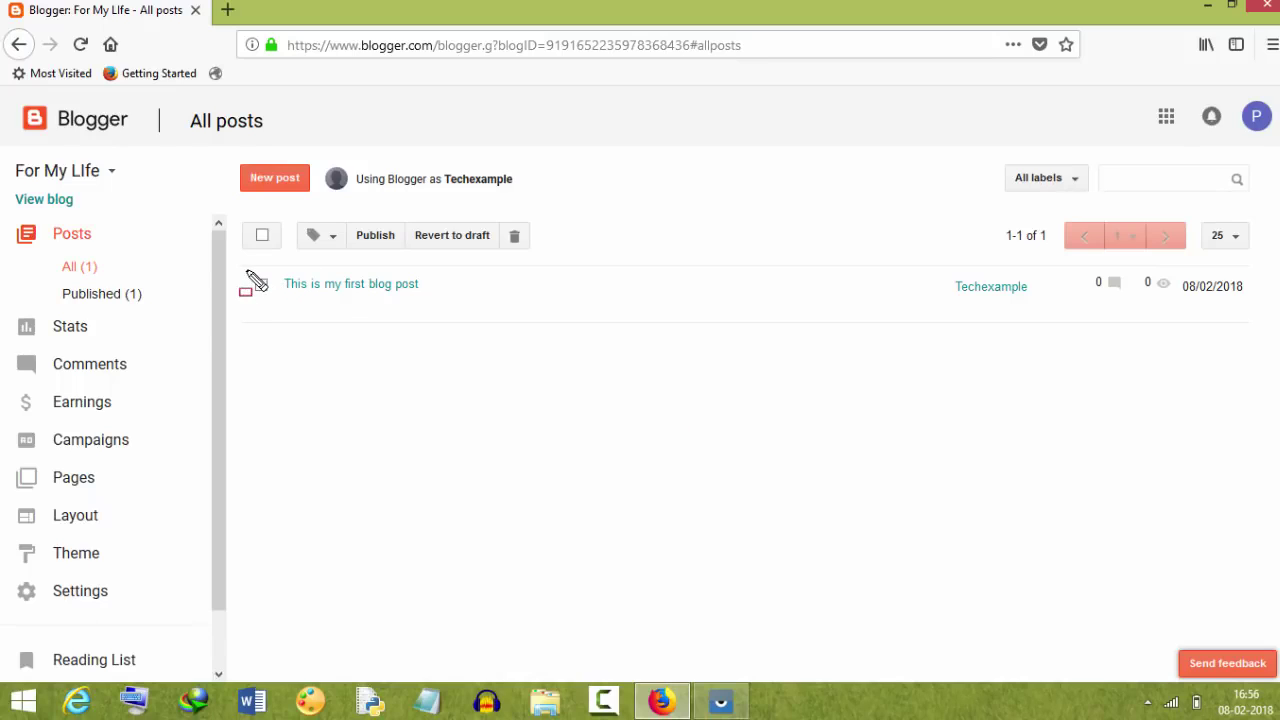
pyautogui.moveTo(243, 269)
pyautogui.mouseDown()
pyautogui.moveTo(345, 308)
pyautogui.moveTo(508, 328)
pyautogui.mouseUp()
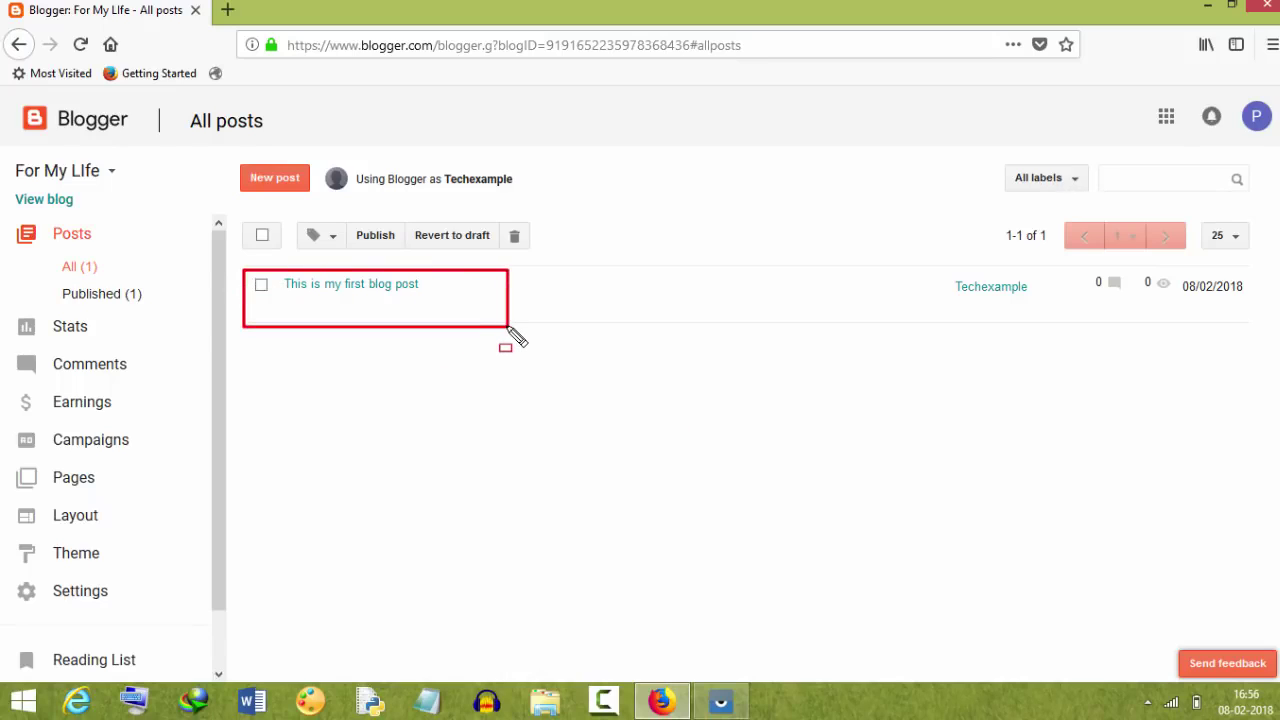
pyautogui.press('Escape')
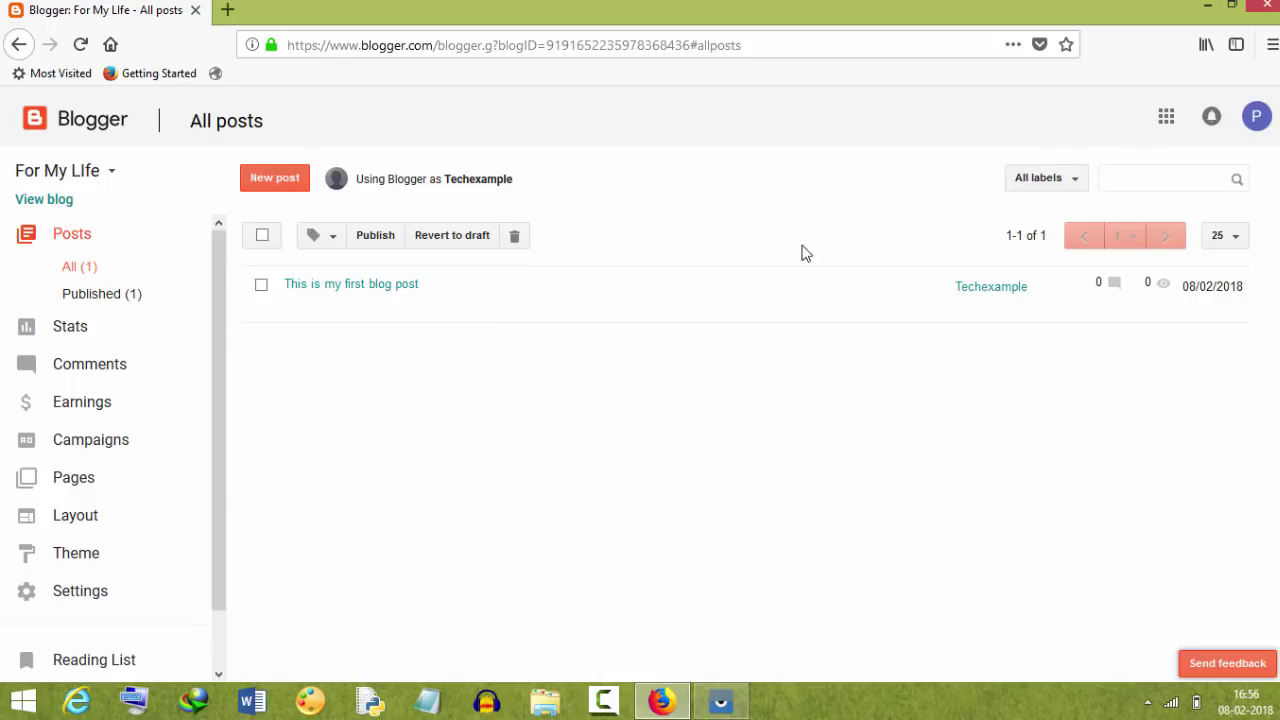
# Step: Open the blog at formylife23.blogspot.com in a new browser tab
pyautogui.click(228, 12)
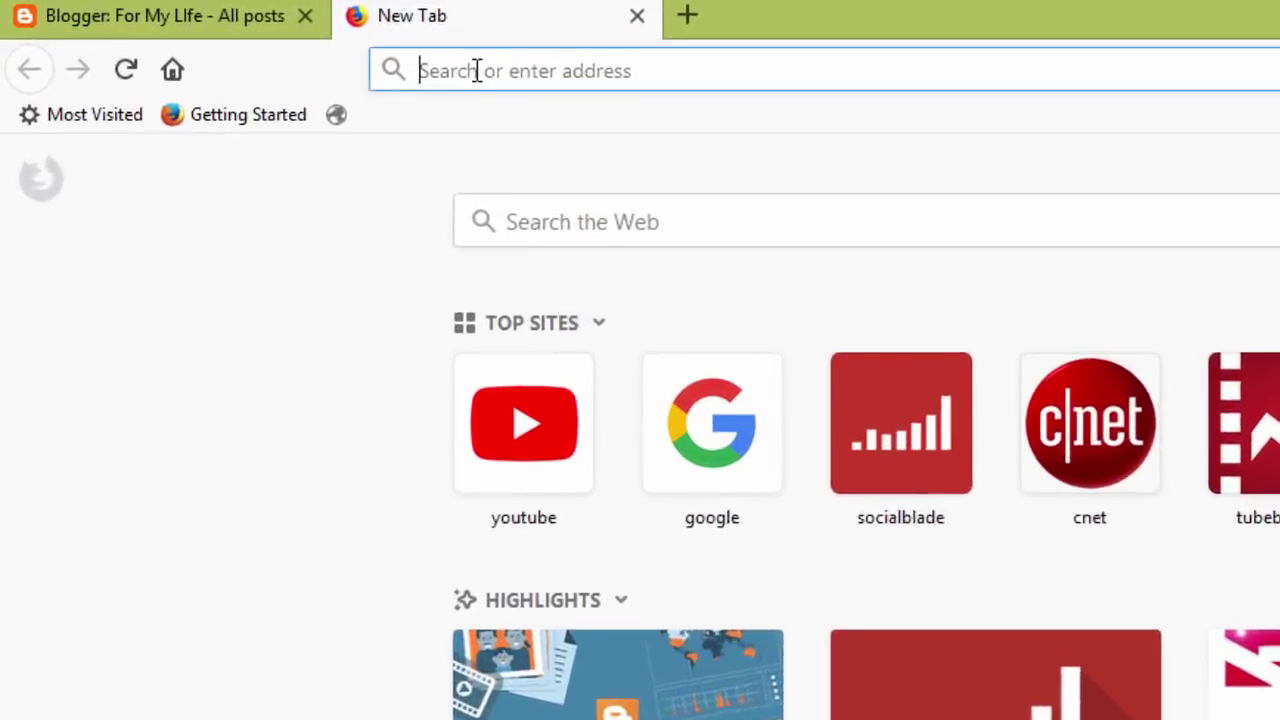
pyautogui.write('my')
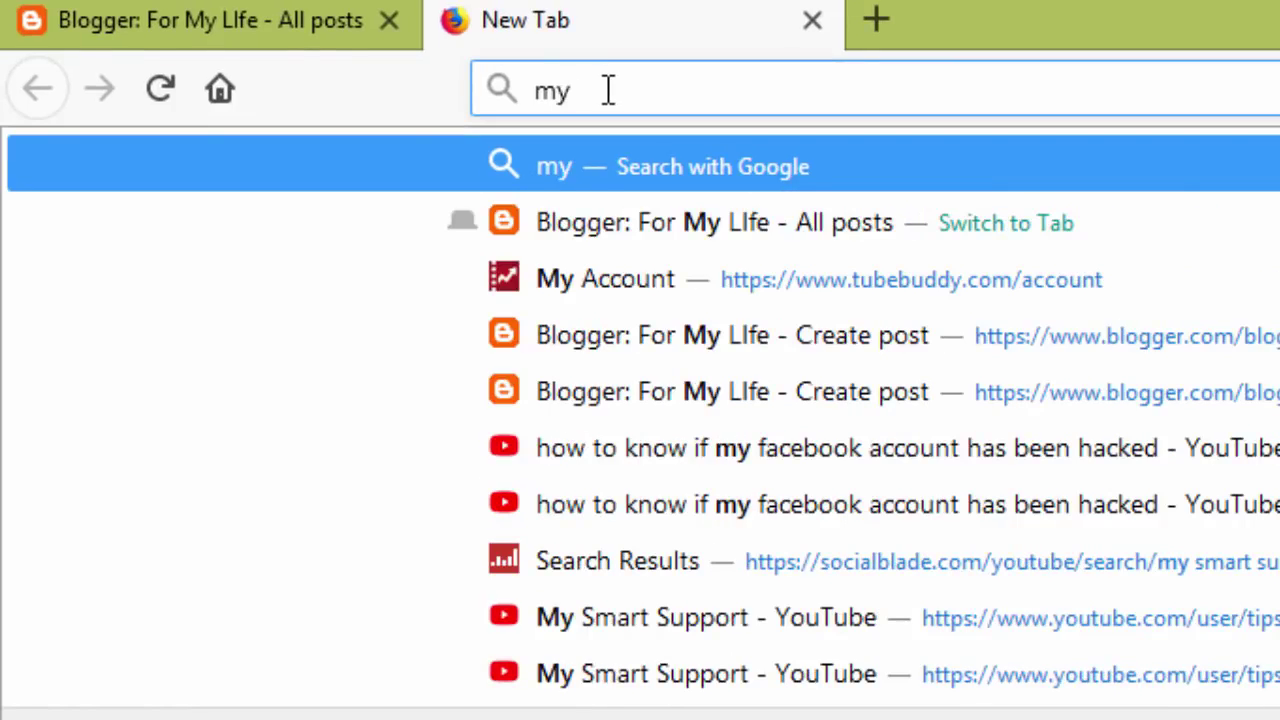
pyautogui.press('BackSpace')
pyautogui.press('BackSpace')
pyautogui.write('formyl')
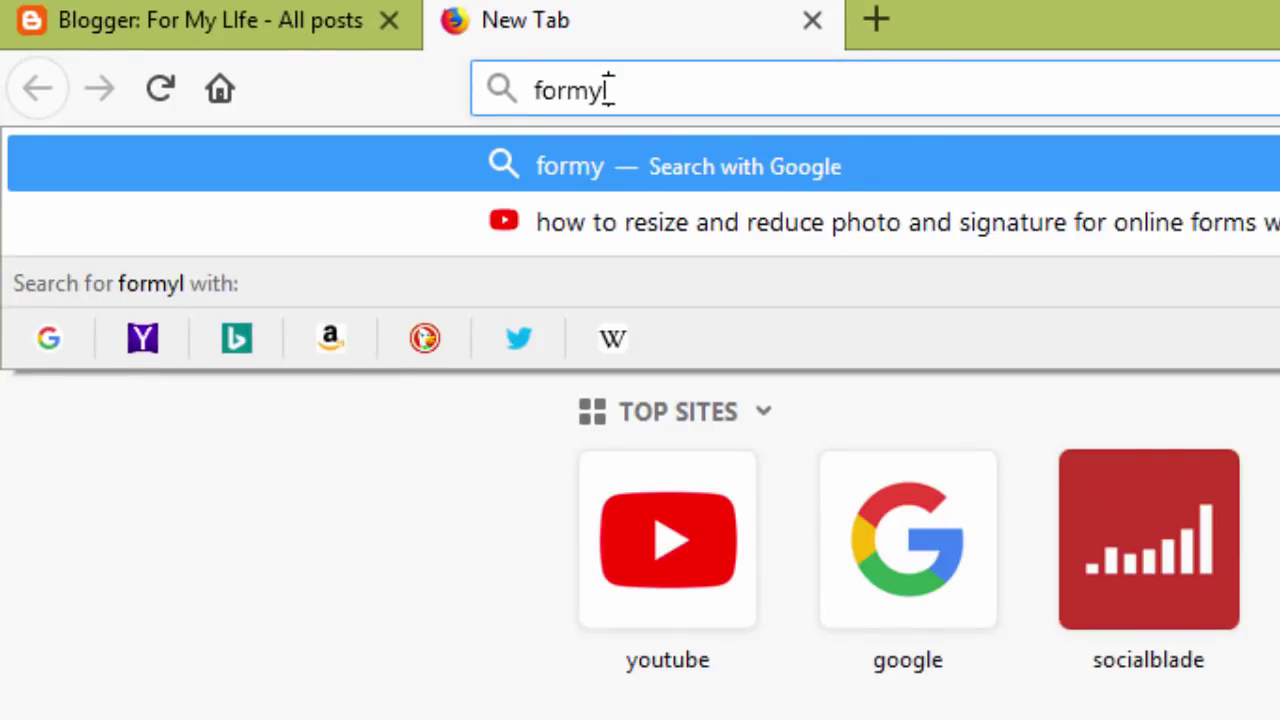
pyautogui.write('ife23')
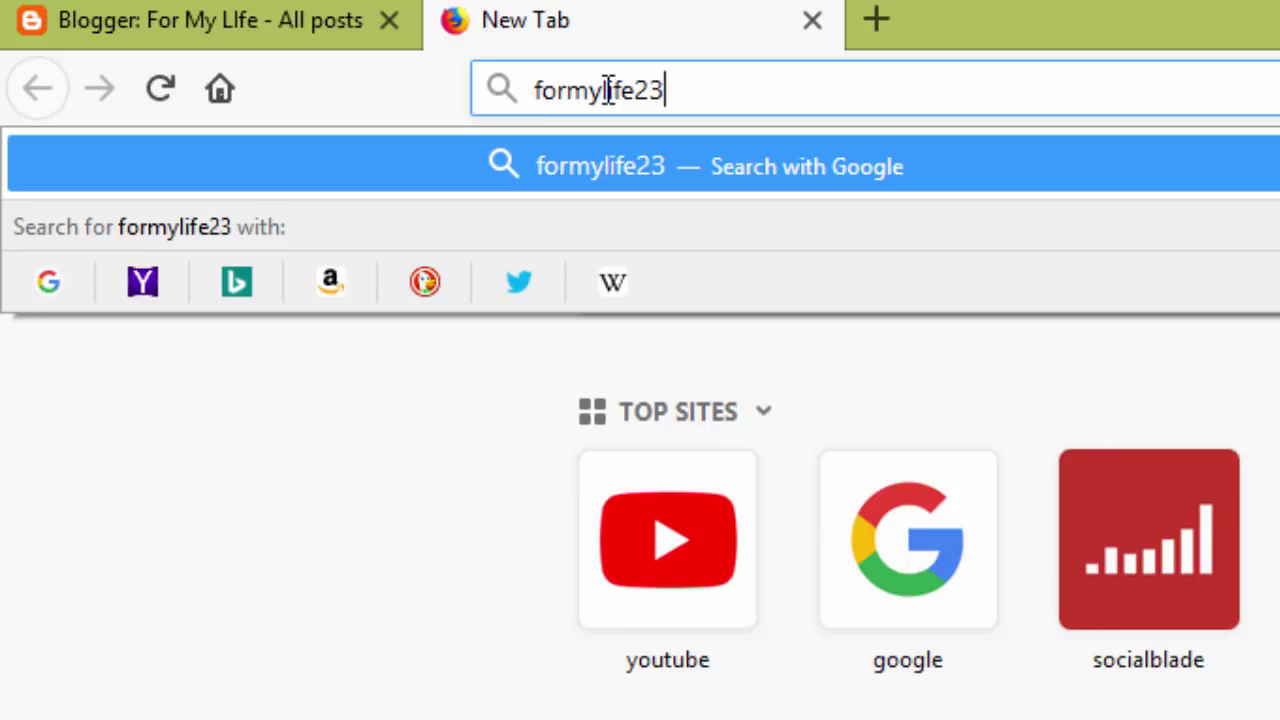
pyautogui.write('.blogsop')
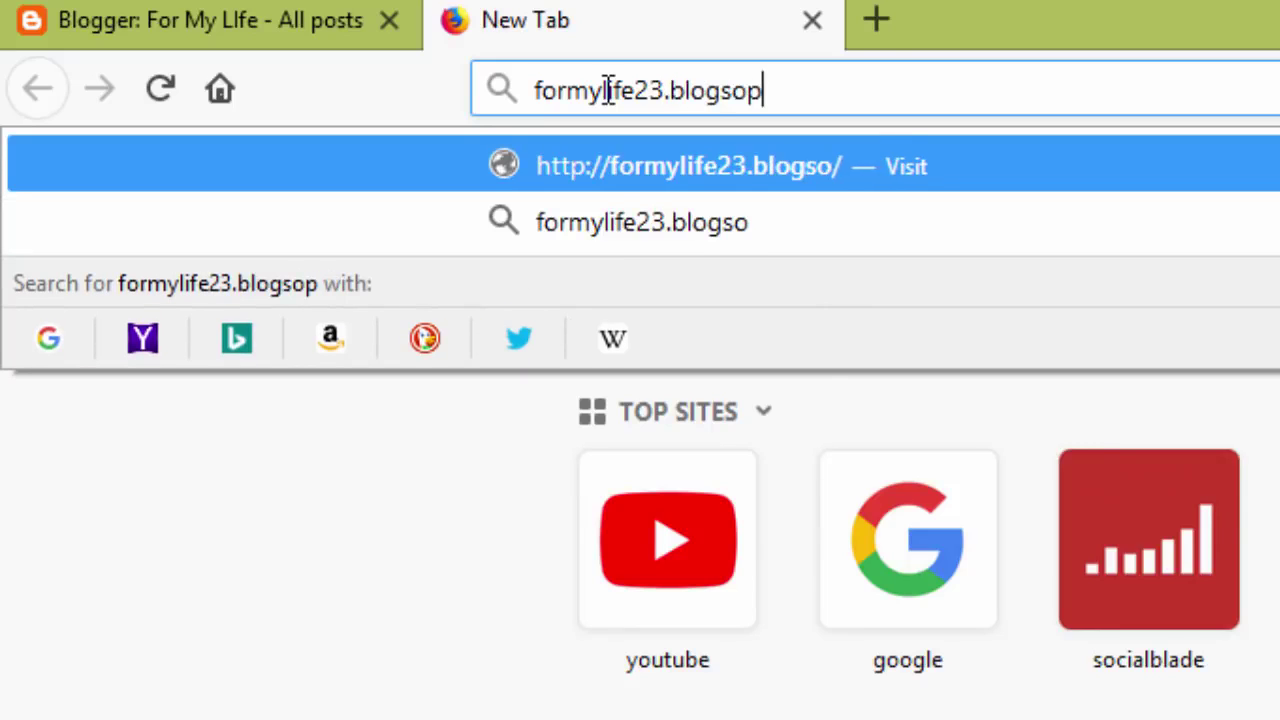
pyautogui.press('BackSpace')
pyautogui.press('BackSpace')
pyautogui.write('pot.c')
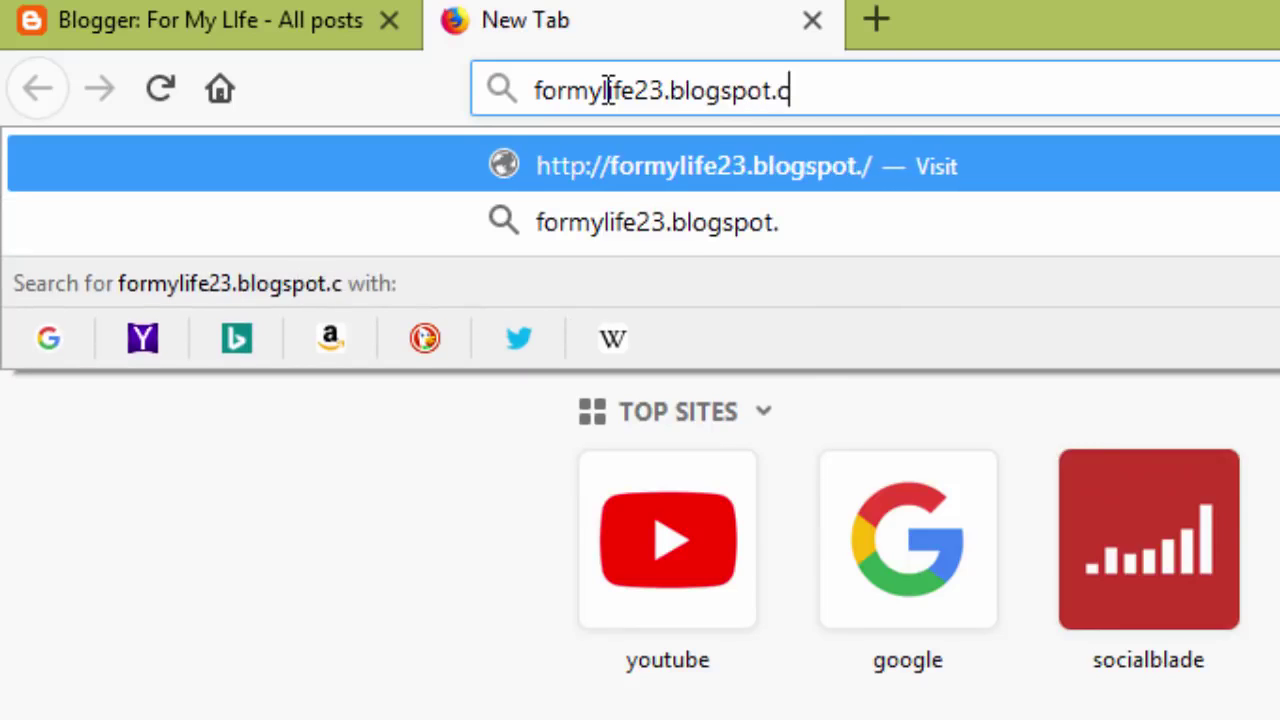
pyautogui.write('om')
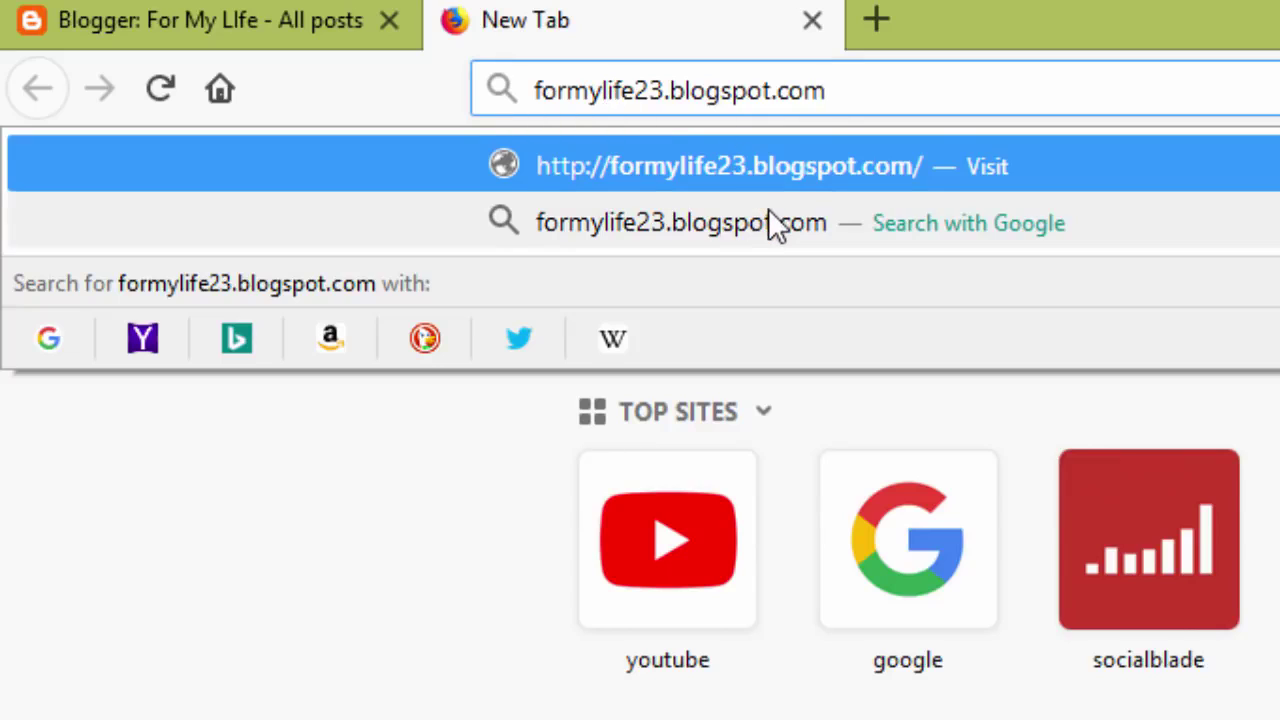
pyautogui.click(784, 176)
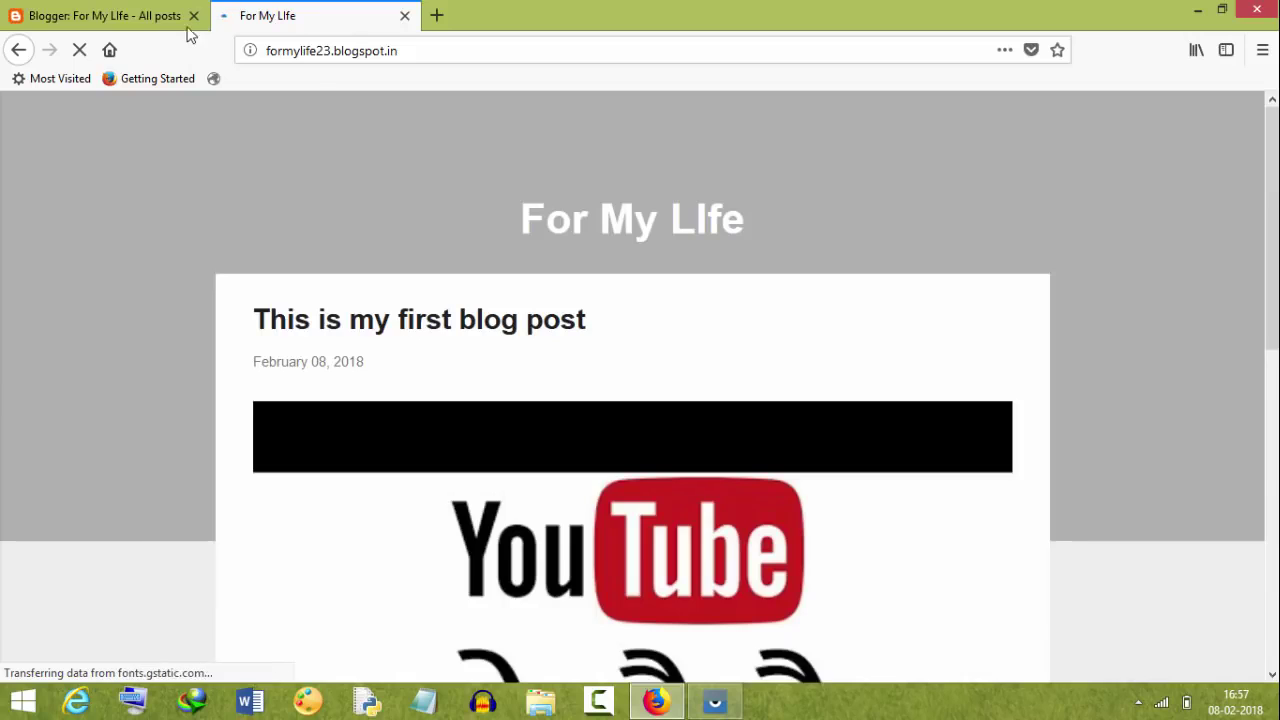
# Step: Look over the blog's home page, then open the full first post and review its text, video and image
pyautogui.moveTo(248, 49); pyautogui.dragTo(410, 66)
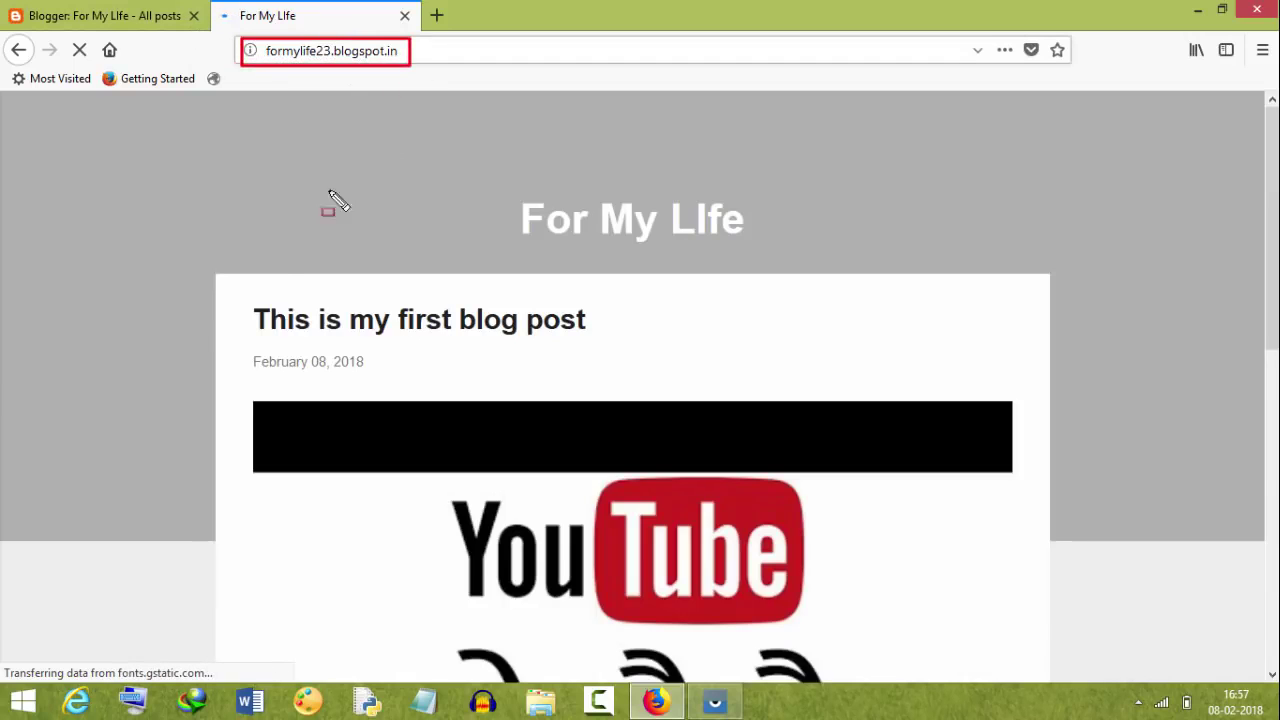
pyautogui.moveTo(232, 290)
pyautogui.mouseDown()
pyautogui.moveTo(340, 323)
pyautogui.moveTo(607, 349)
pyautogui.mouseUp()
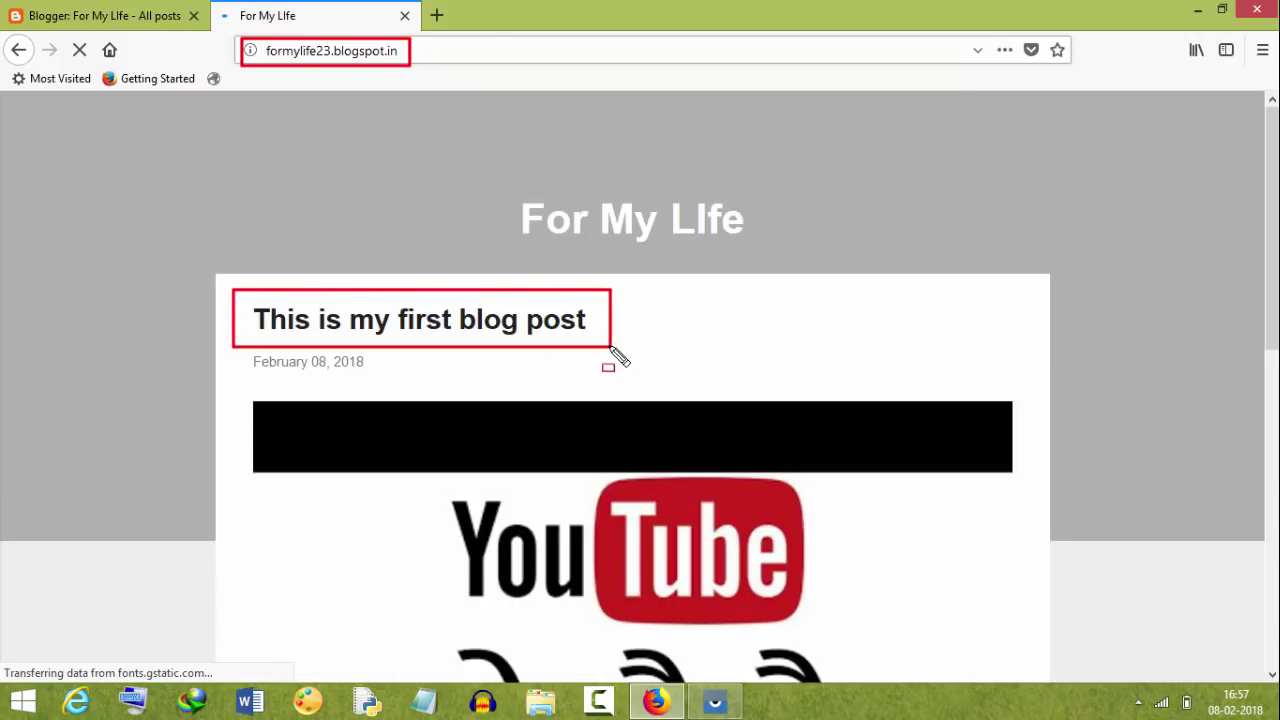
pyautogui.scroll(-5, 640, 305)
pyautogui.scroll(-3, 640, 305)
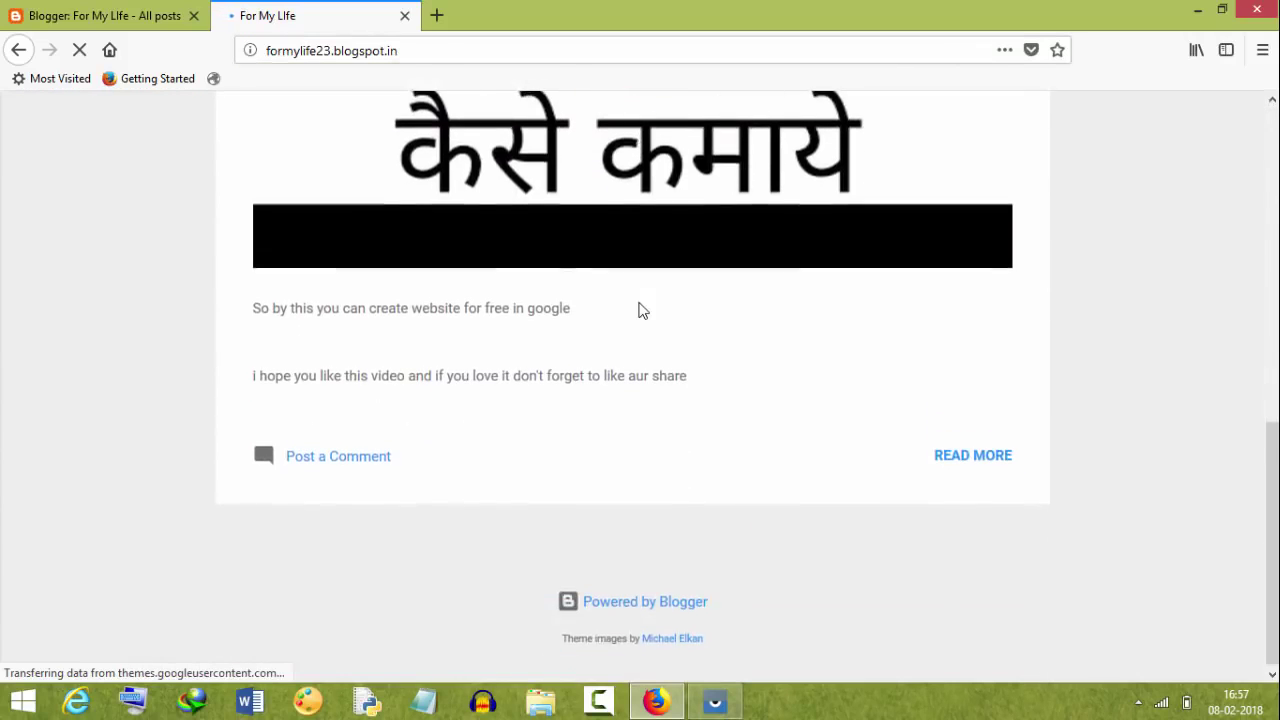
pyautogui.moveTo(906, 431); pyautogui.dragTo(1049, 486)
pyautogui.click(955, 460)
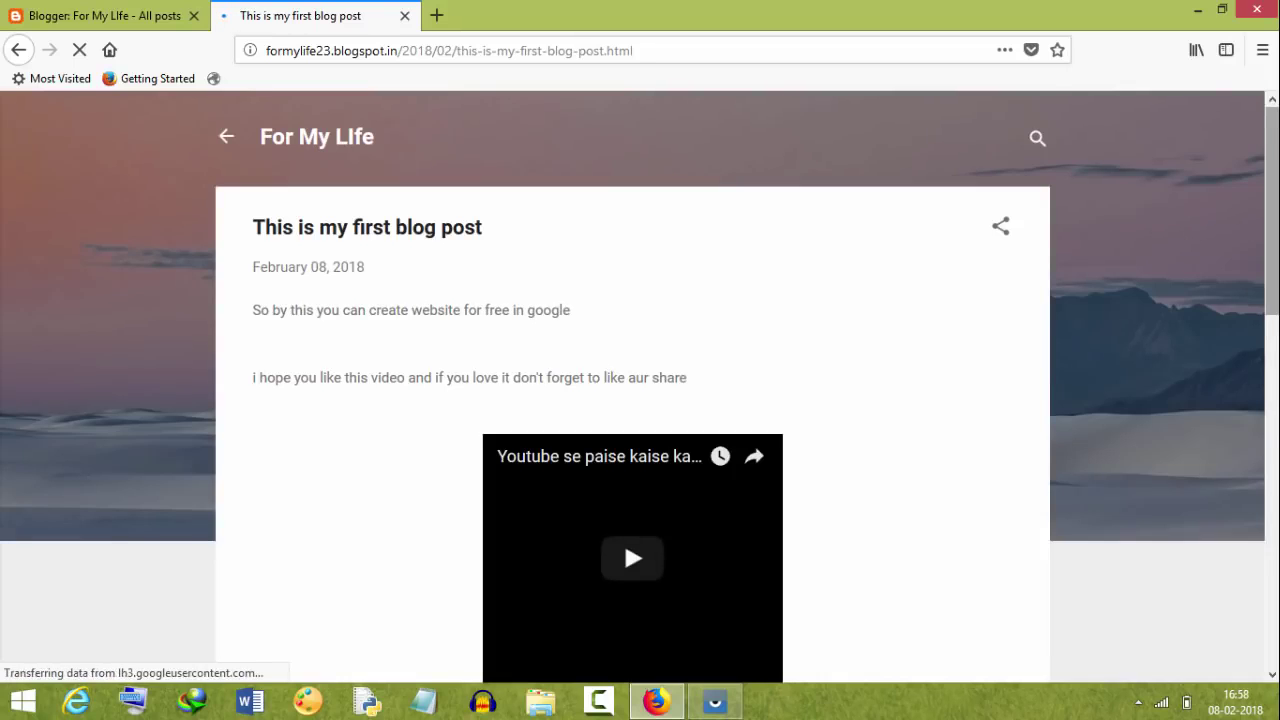
pyautogui.scroll(-5, 1254, 425)
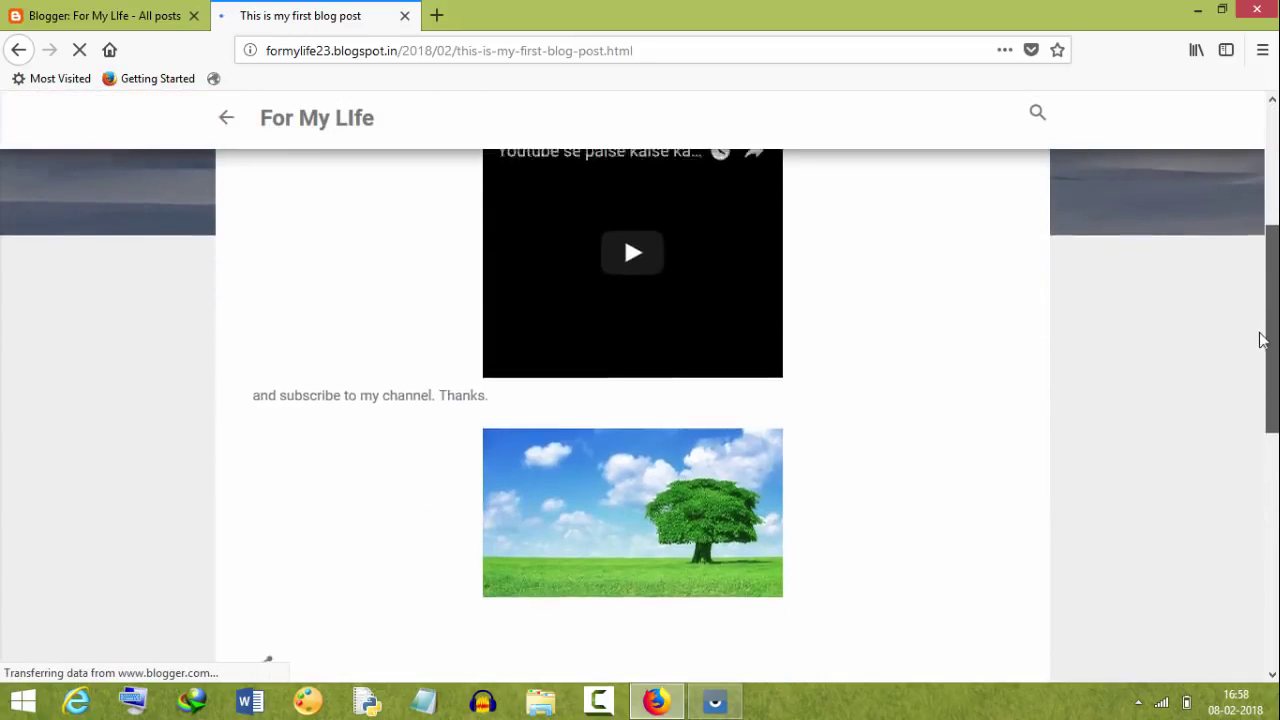
pyautogui.scroll(-4, 1254, 425)
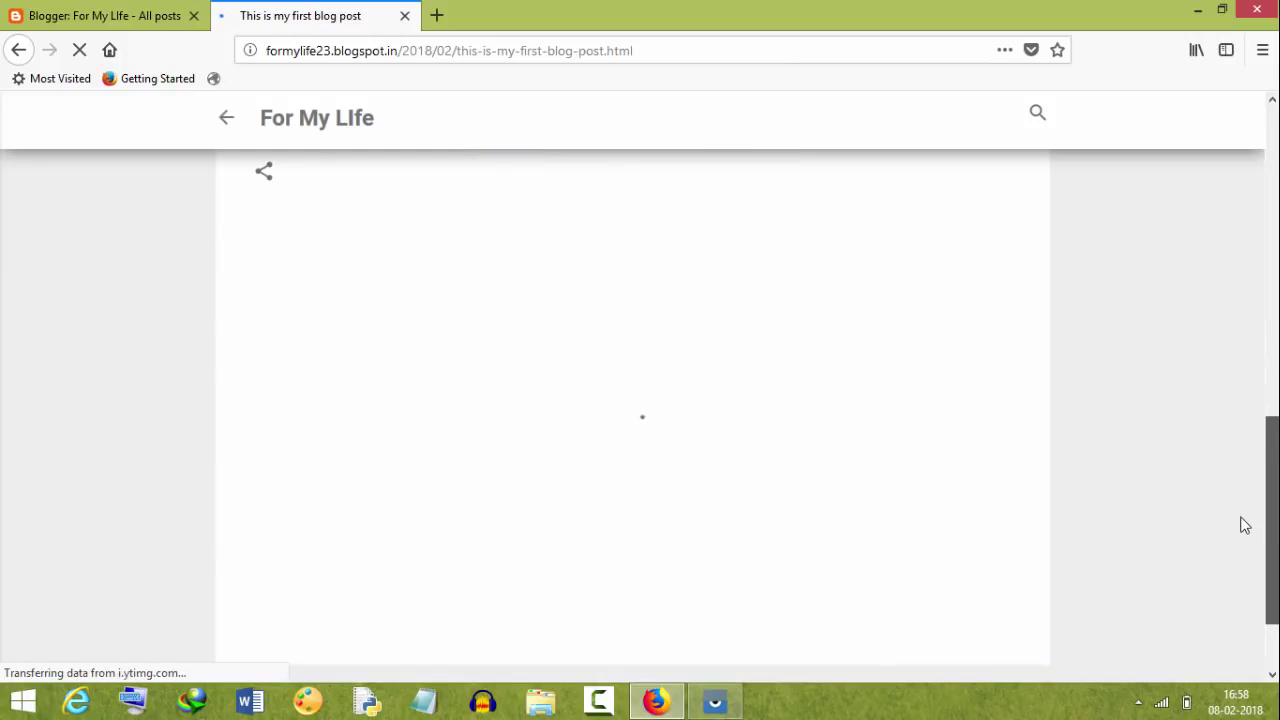
pyautogui.scroll(9, 1243, 571)
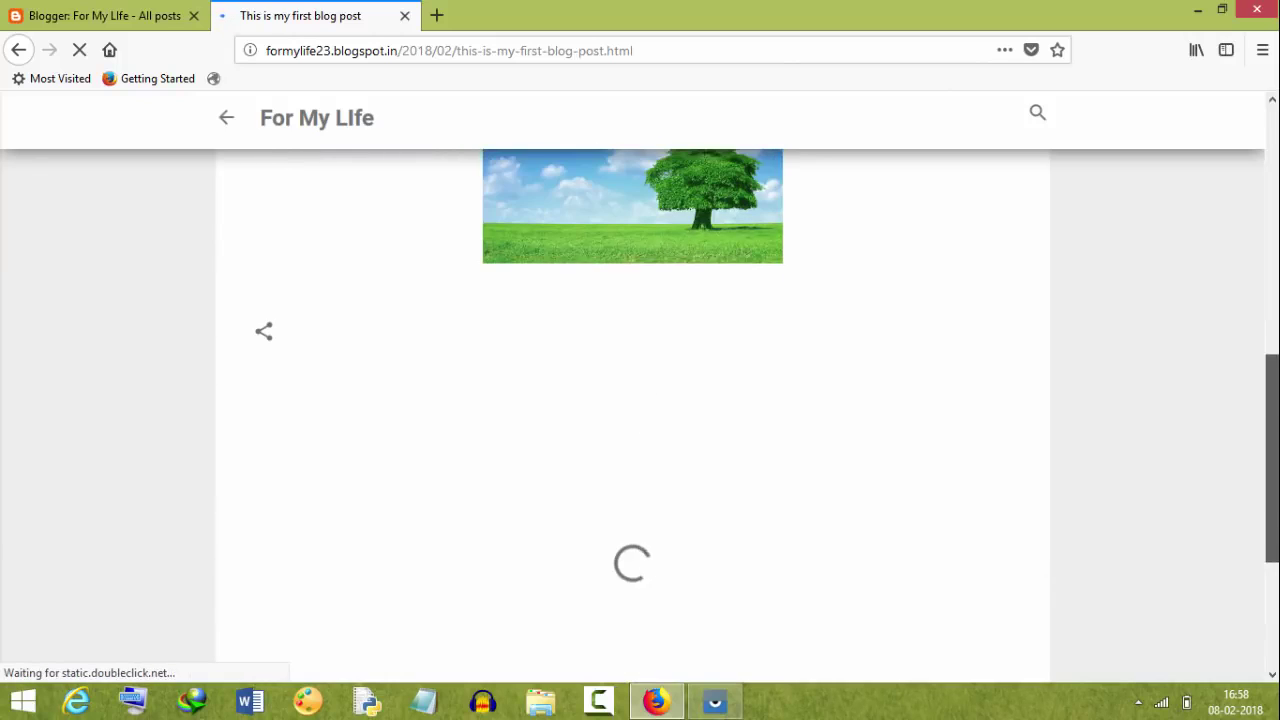